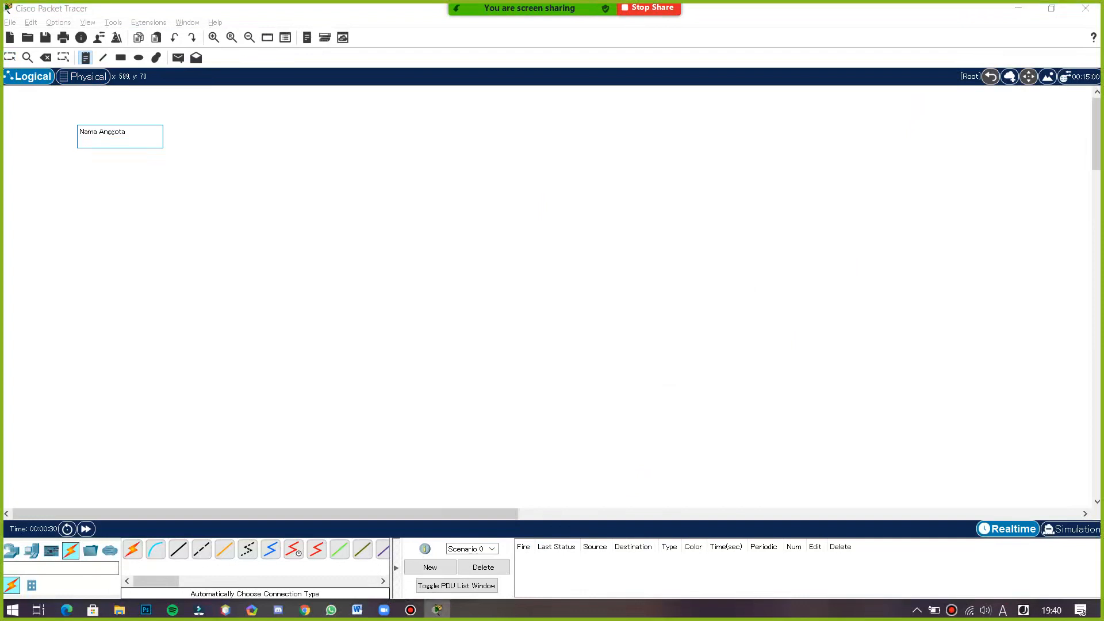
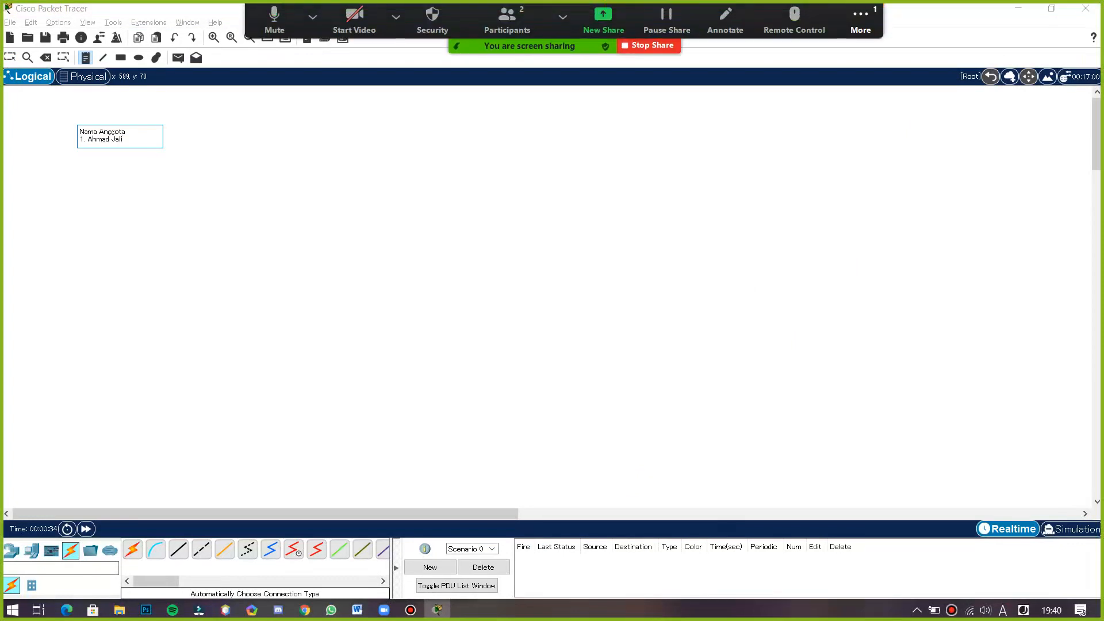
- Enter the first group member's name and student number in the 'Nama Anggota' note
text(a)
key(BackSpace)
key(BackSpace)
text(ilai)
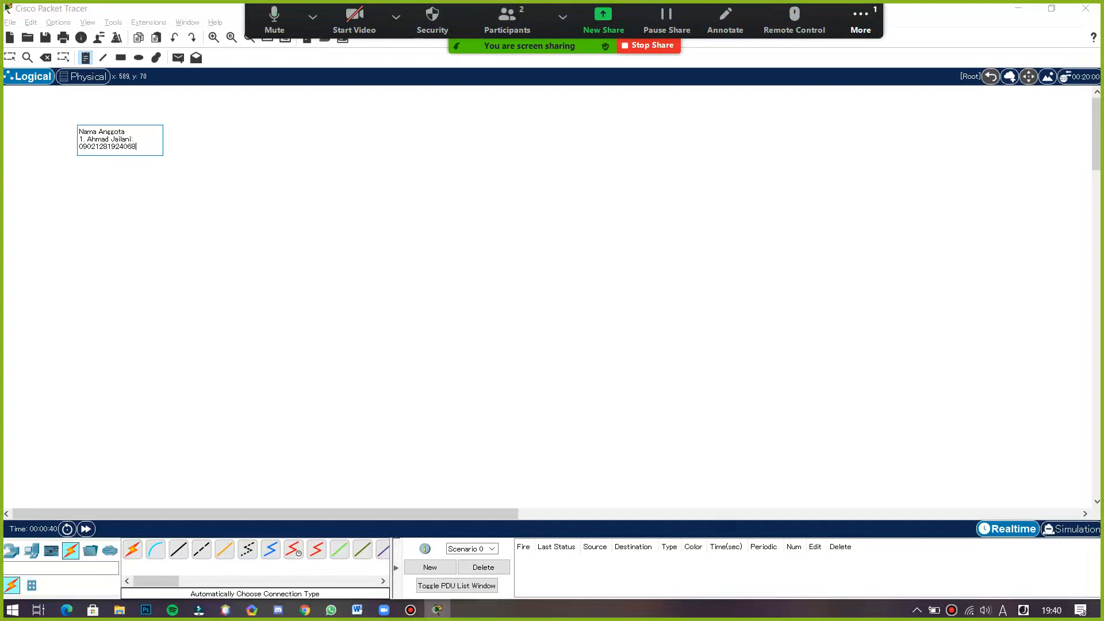
- Add a second line with the second group member's name and student number, then finish editing the note
key(Return)
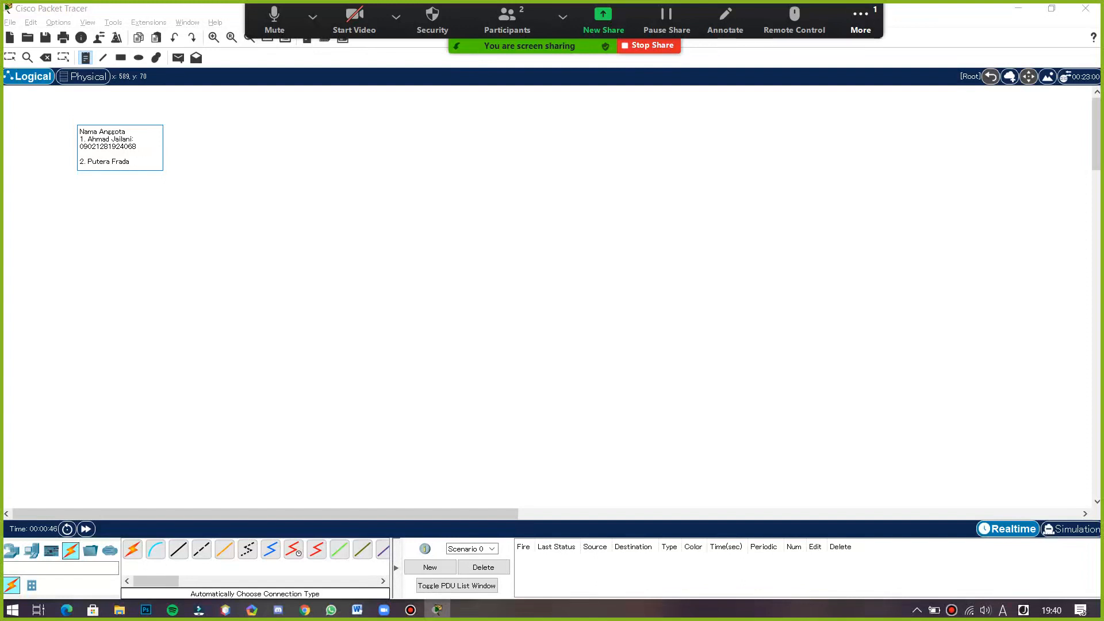
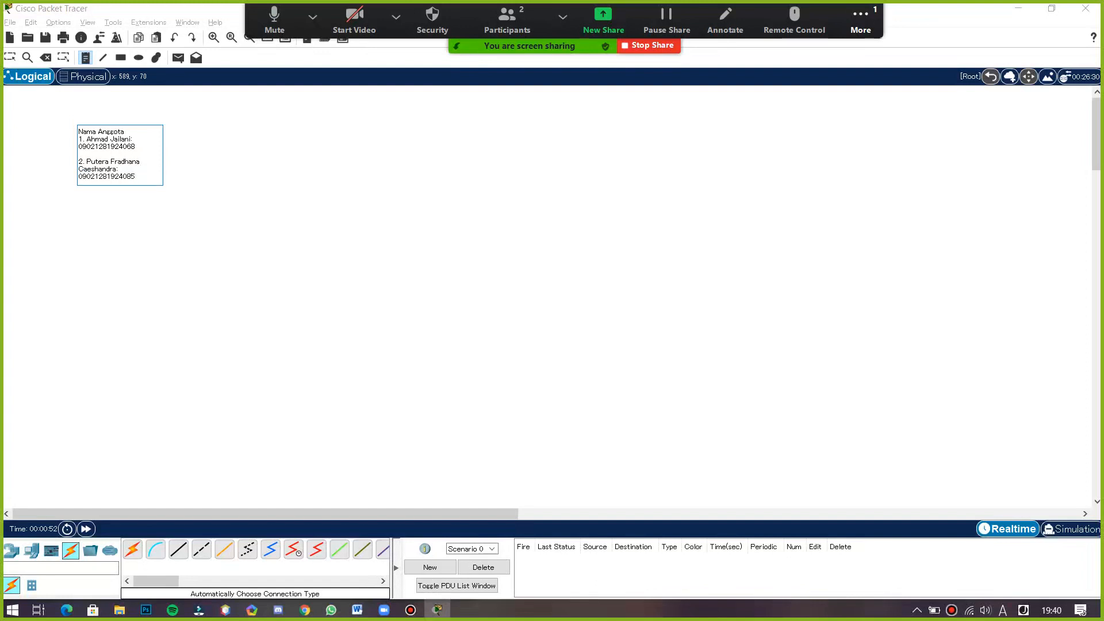
click(339, 124)
click(201, 136)
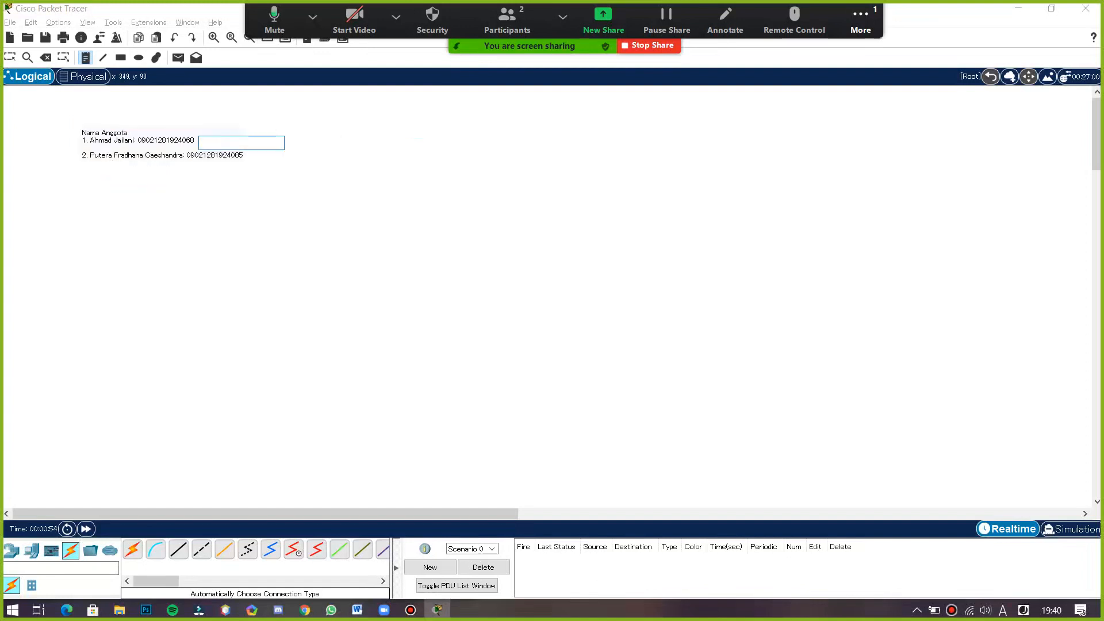
click(313, 128)
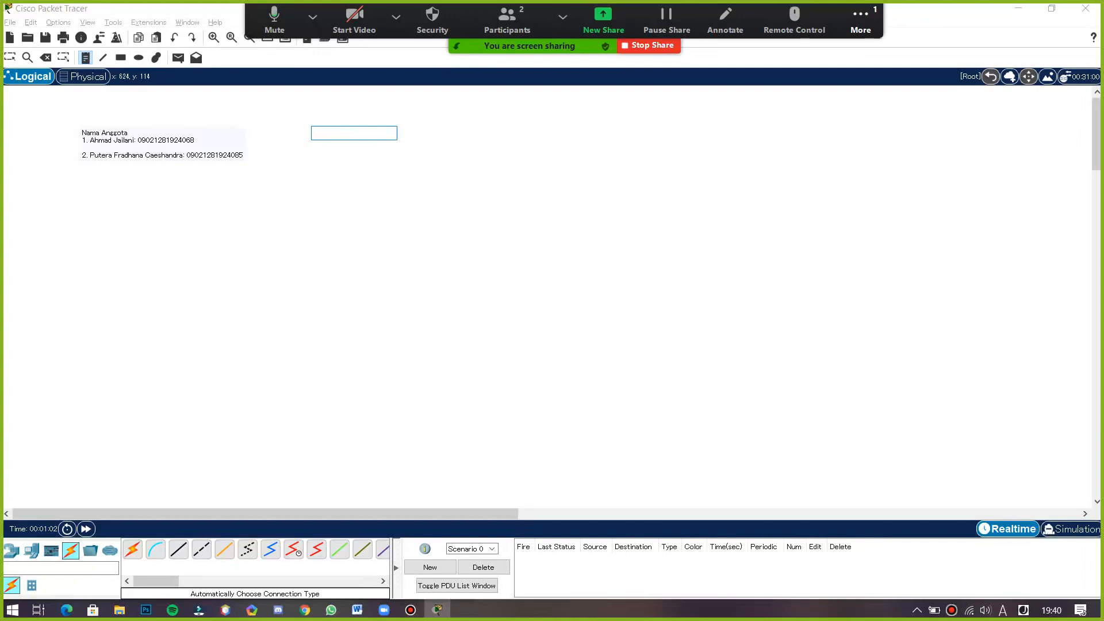
- Switch to the practicum instructions PDF in the browser to review the steps, then return
key(alt+Tab)
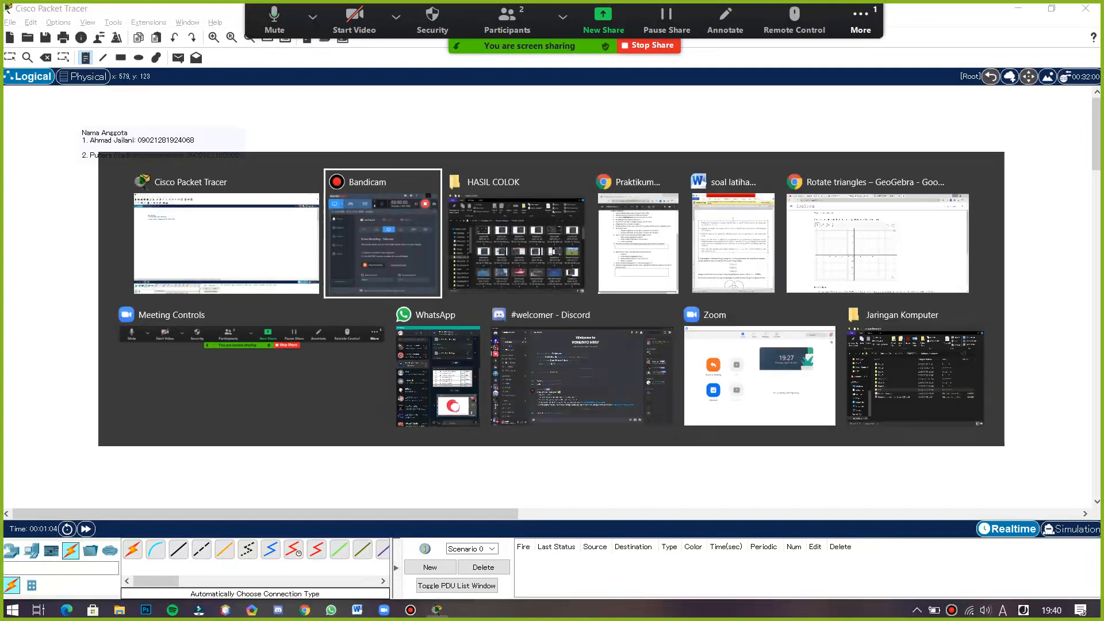
key(alt+Tab)
key(alt+Tab)
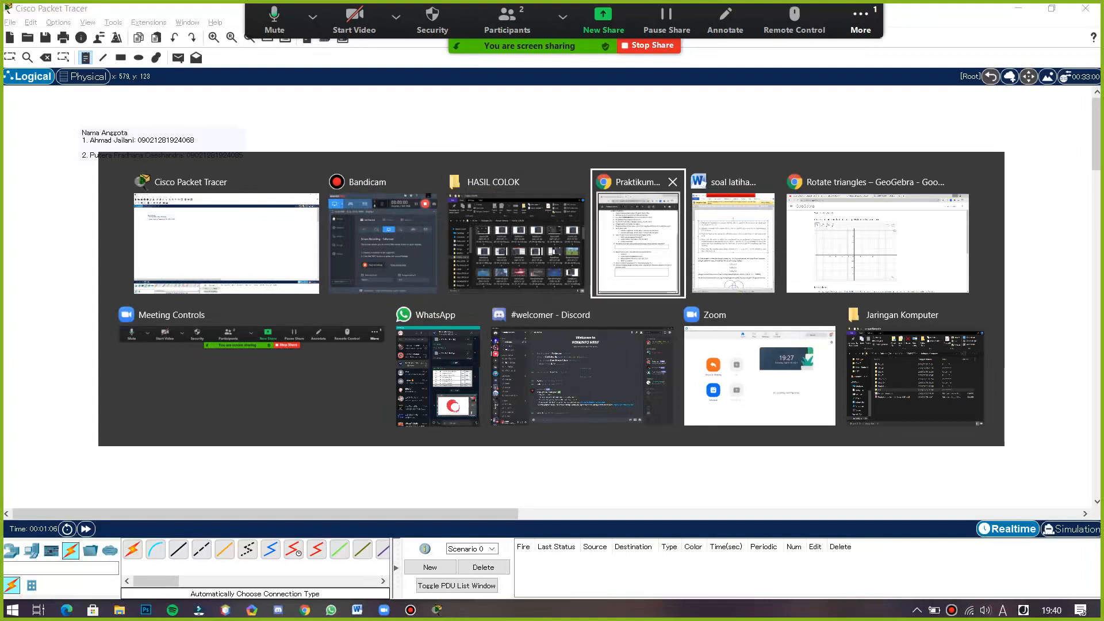
scroll(235, 345, up, 3)
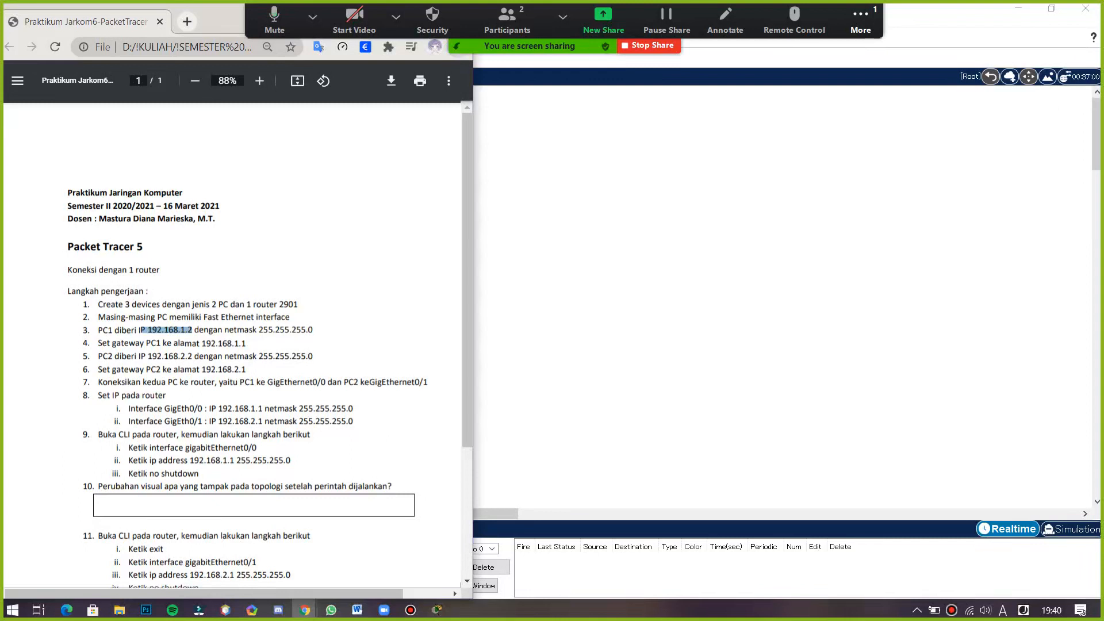
key(alt+Tab)
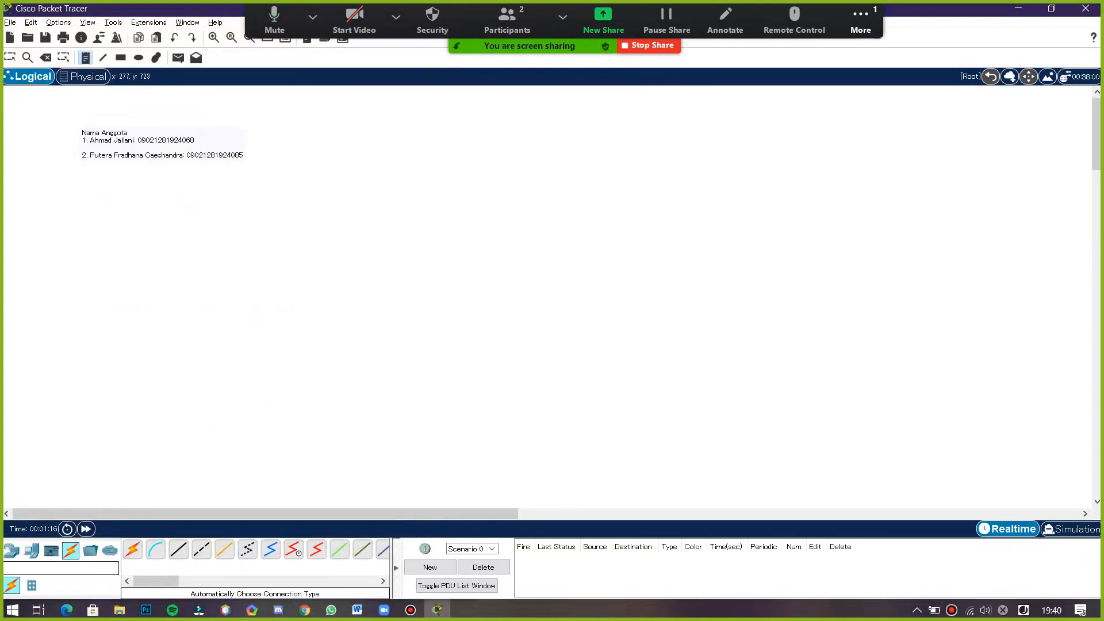
- Place a 2901 router in the middle of the workspace
click(201, 549)
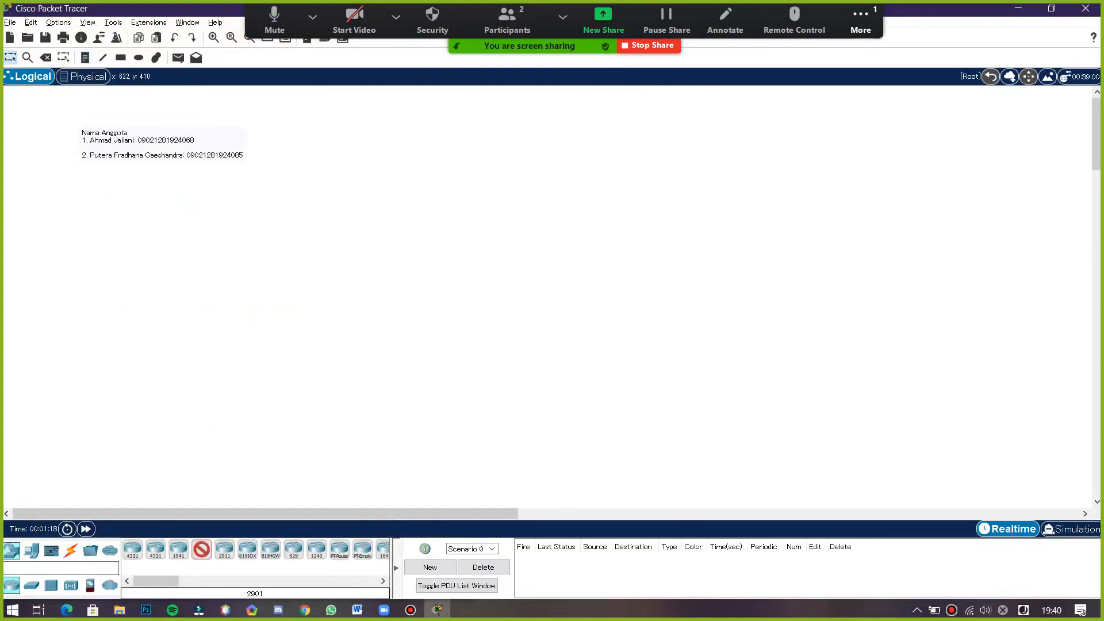
click(519, 210)
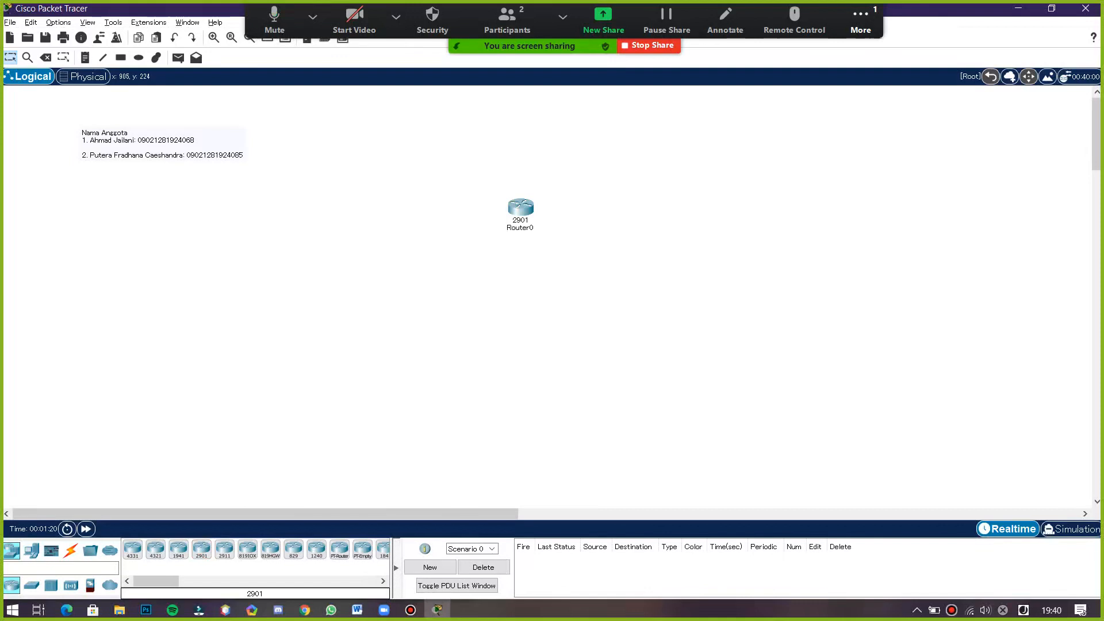
key(alt+Tab)
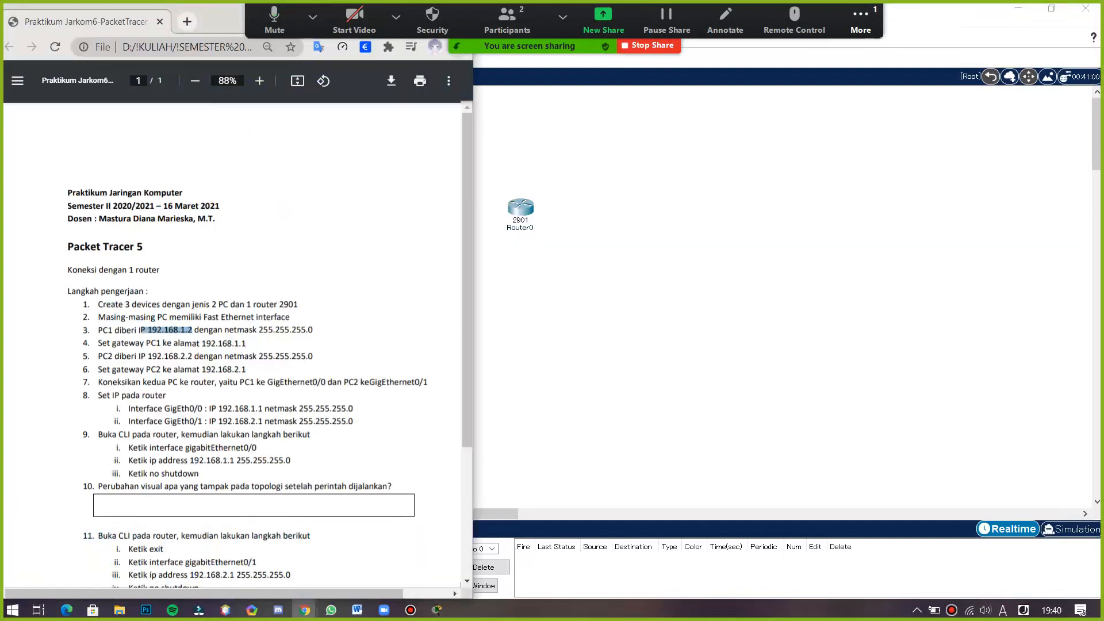
key(alt+Tab)
- Place two generic PC-PT computers below the router, one on each side
click(32, 550)
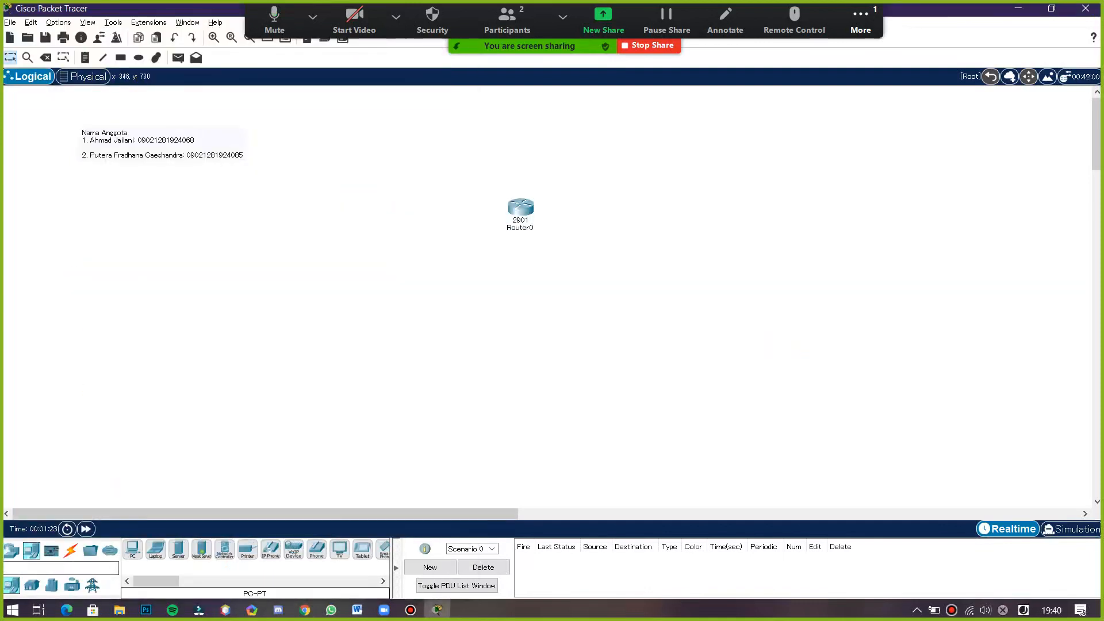
click(132, 549)
click(452, 269)
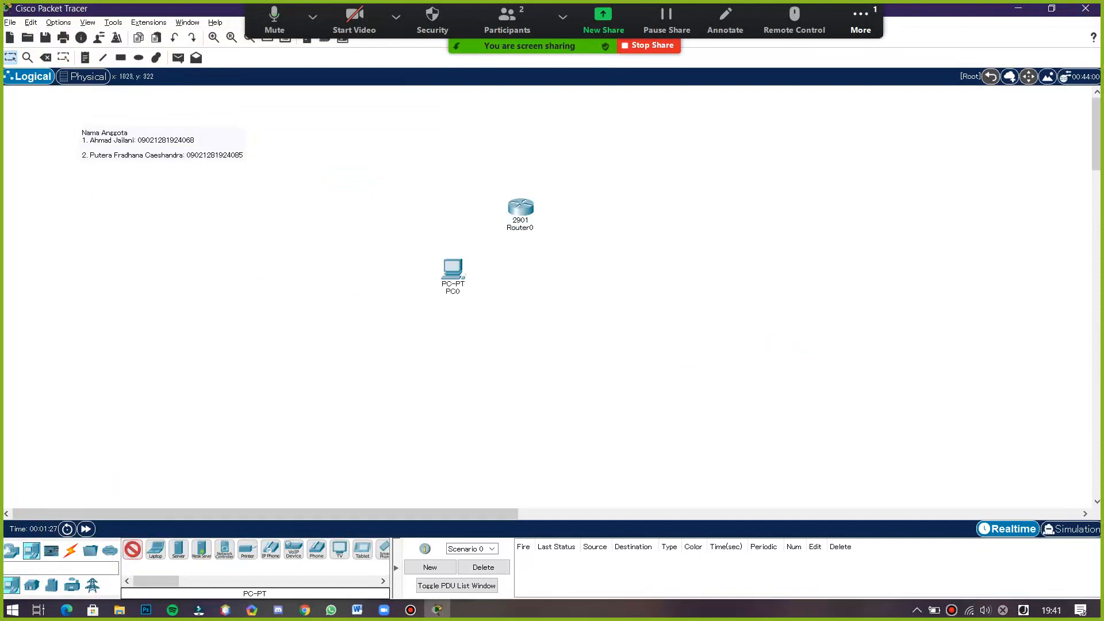
click(584, 270)
- Rename the left PC to "PC 1" and the right PC to "PC 2"
click(455, 290)
text(PO)
text(C 1)
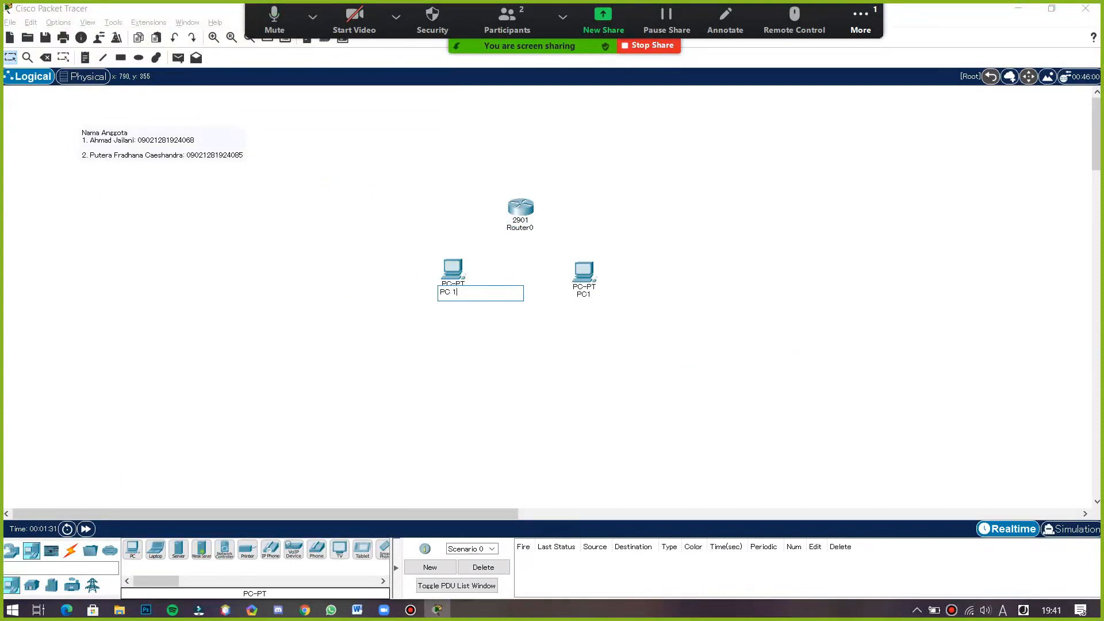
click(585, 294)
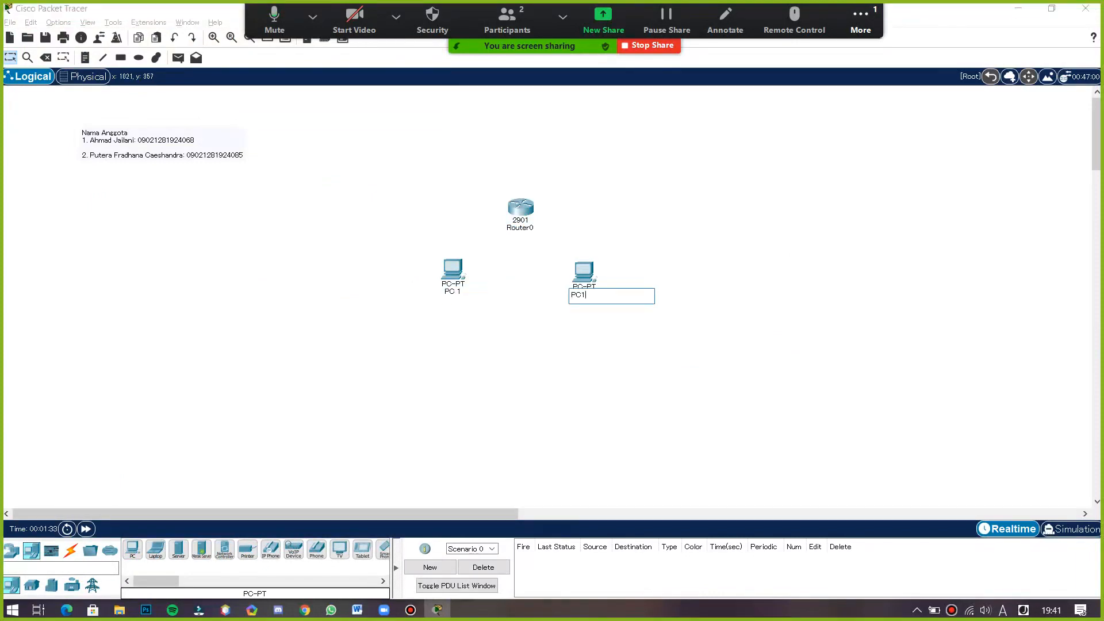
key(BackSpace)
text(2)
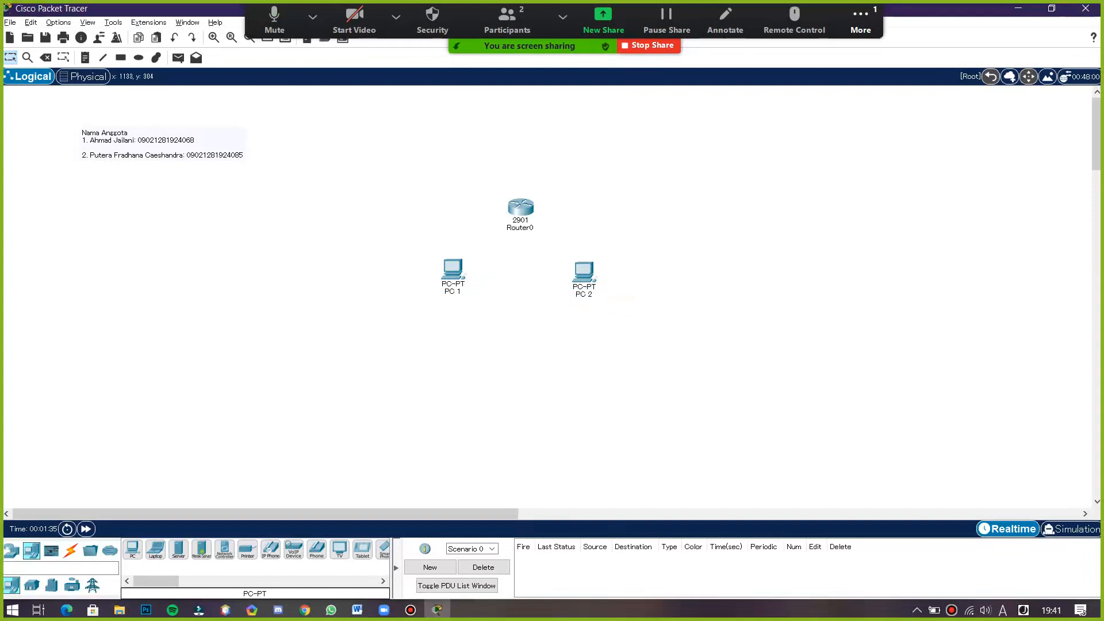
- Open PC 2's global configuration settings and close its window
key(alt+Tab)
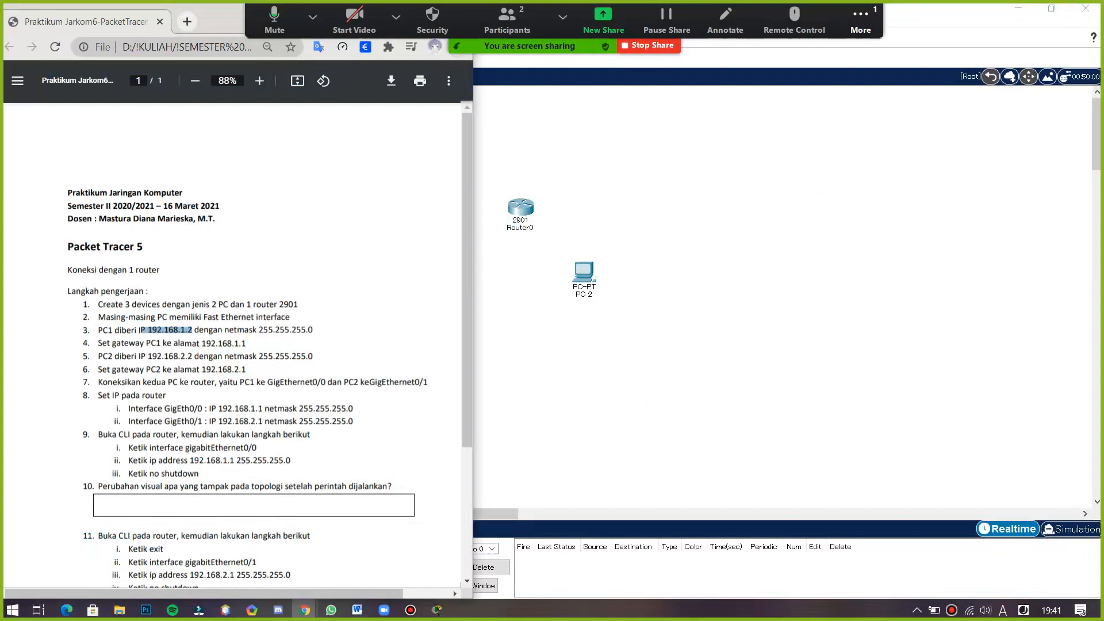
click(584, 274)
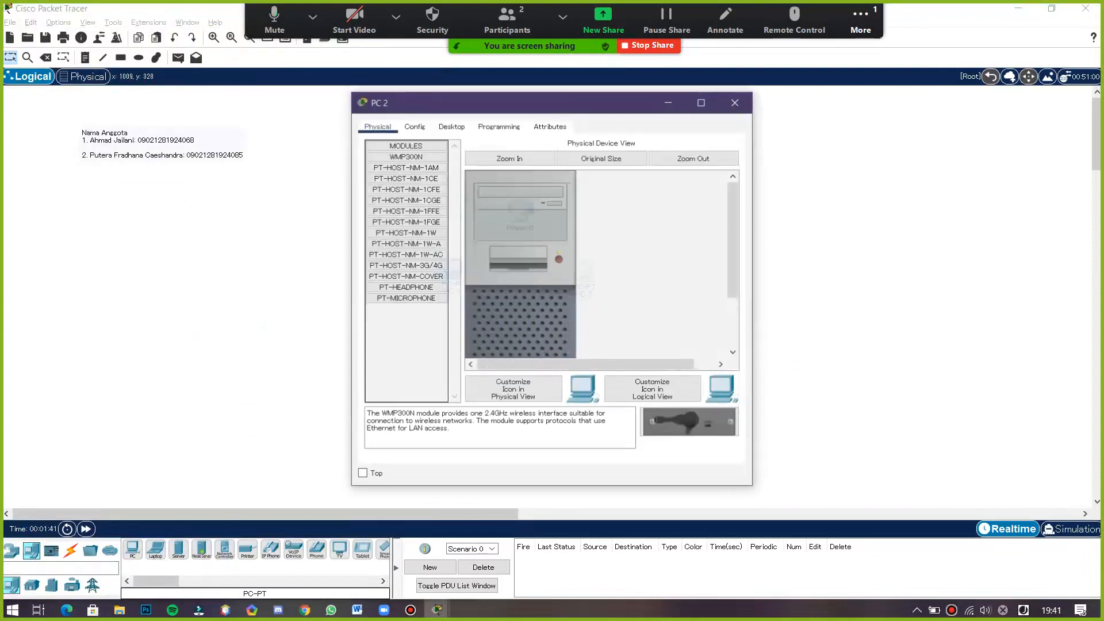
click(414, 125)
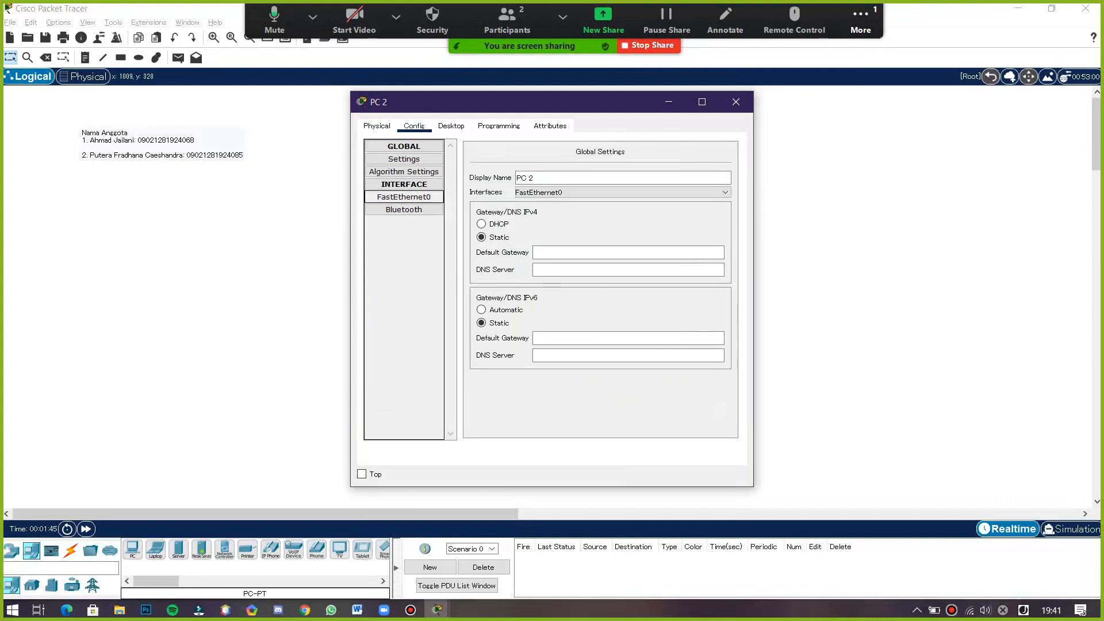
click(735, 102)
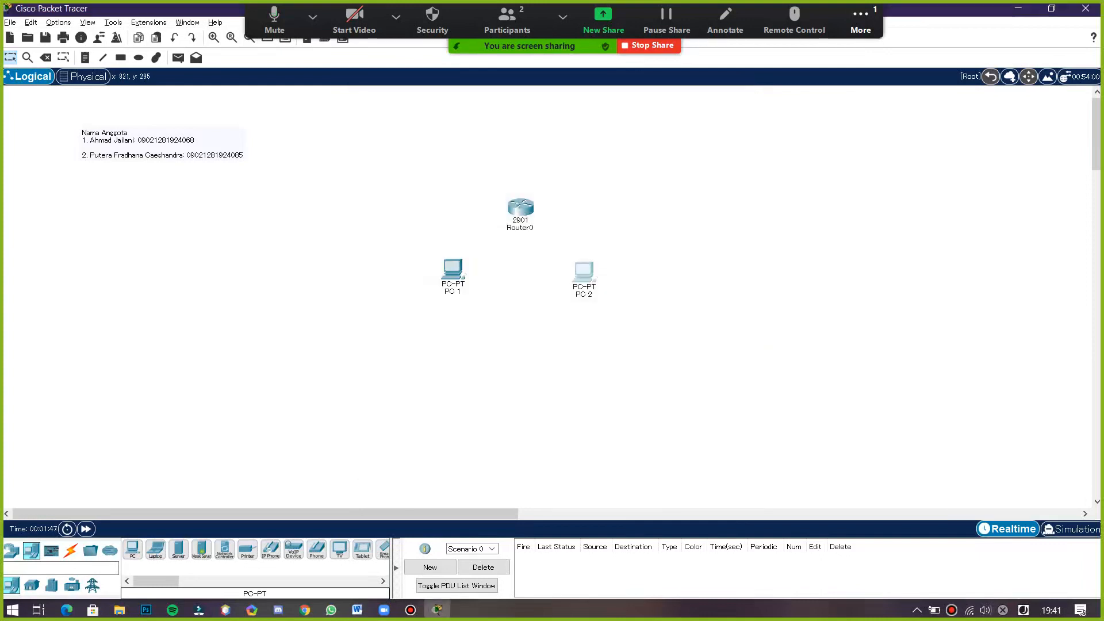
- Open PC 1's FastEthernet0 configuration and highlight PC1's IP address in the instructions PDF
click(451, 271)
click(414, 126)
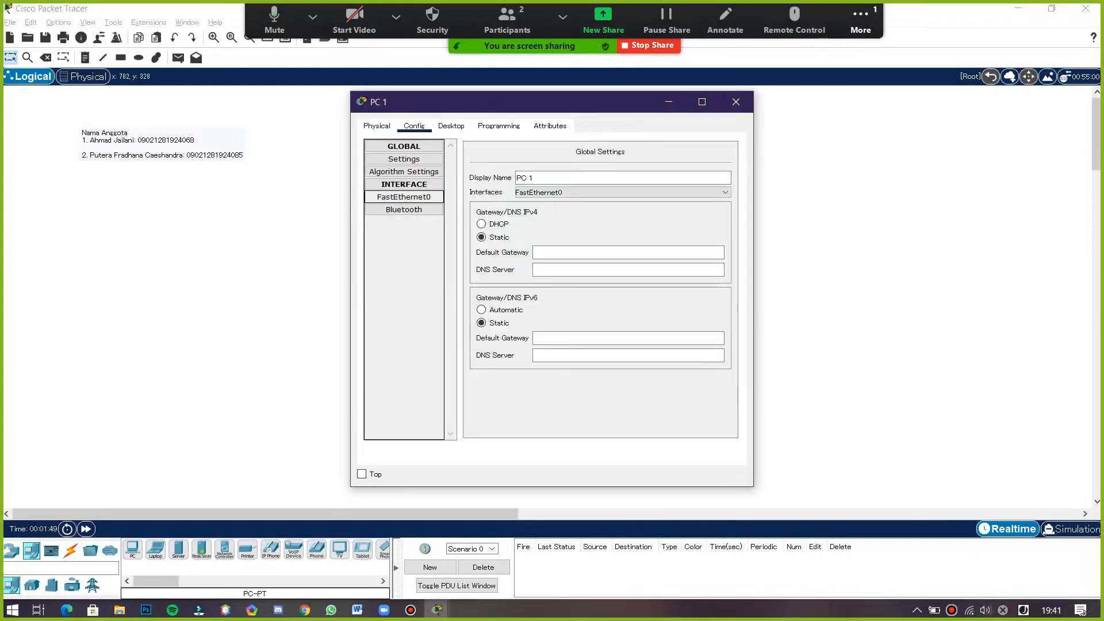
click(405, 197)
key(alt+Tab)
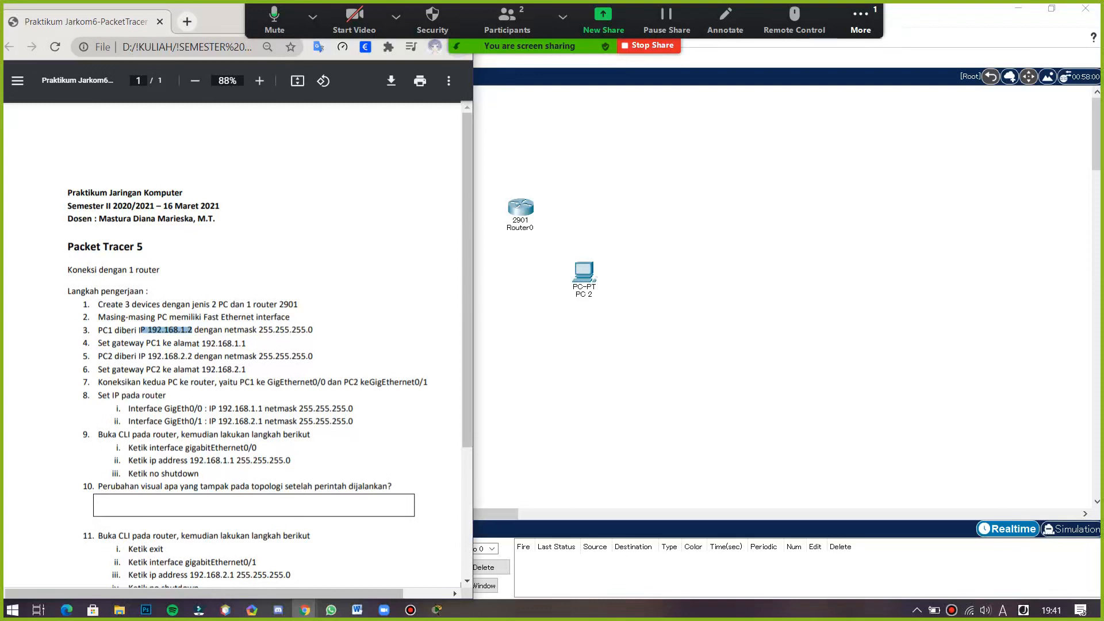
click(192, 331)
mouse_move(142, 330)
mouse_down()
mouse_move(186, 330)
mouse_move(148, 331)
mouse_up()
click(508, 304)
- Set PC 1's FastEthernet0 IPv4 address to 192.168.1.2 with subnet mask 255.255.255.0
click(454, 270)
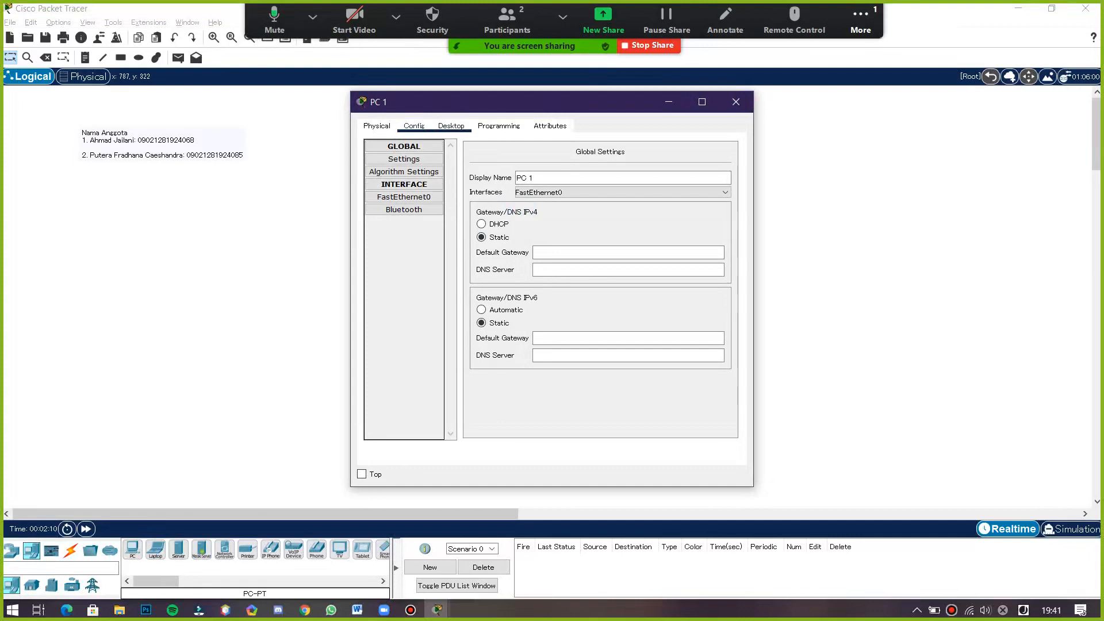
click(404, 197)
click(451, 126)
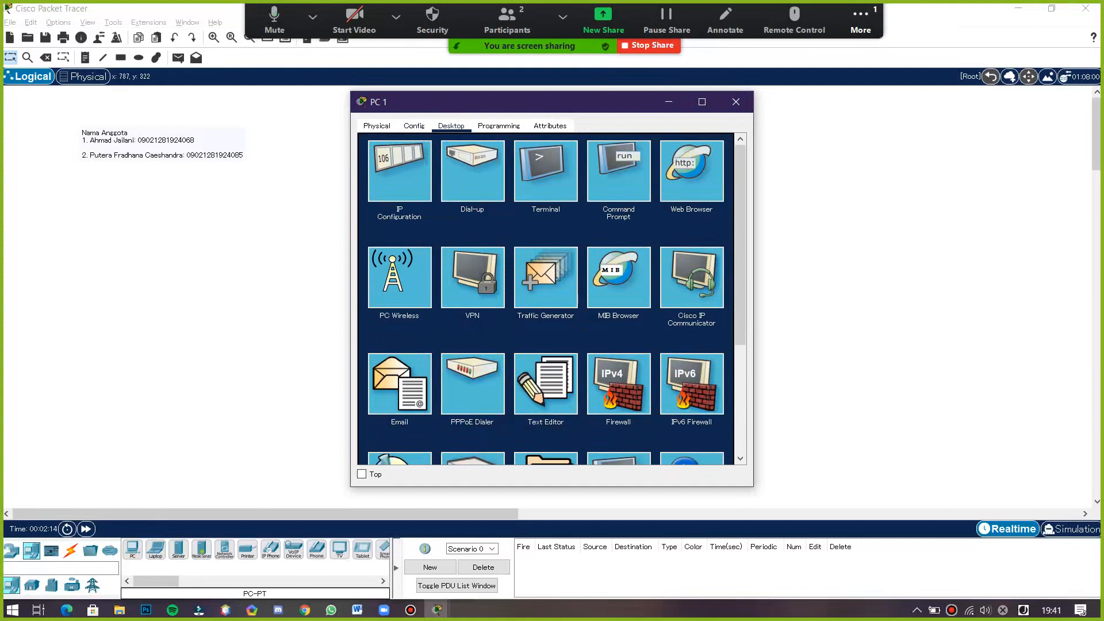
click(414, 125)
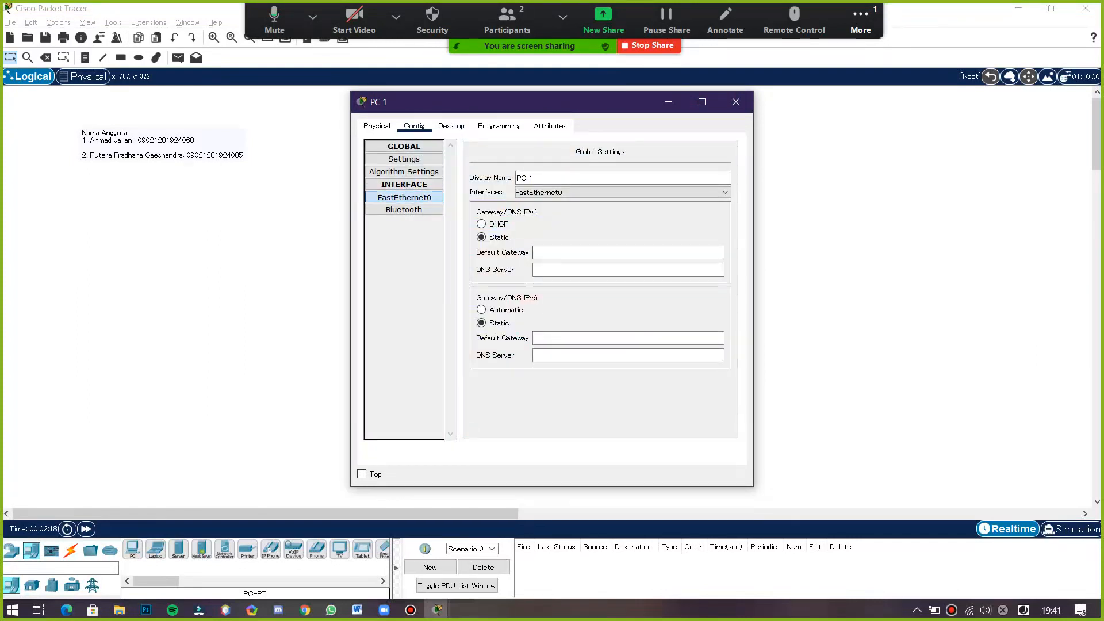
click(404, 197)
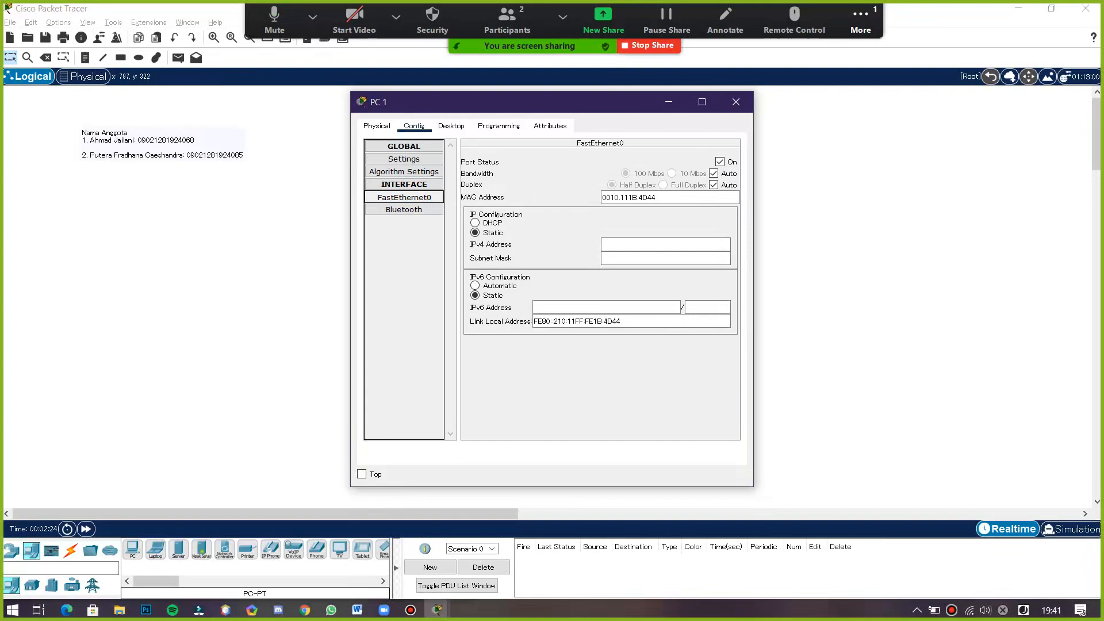
click(665, 245)
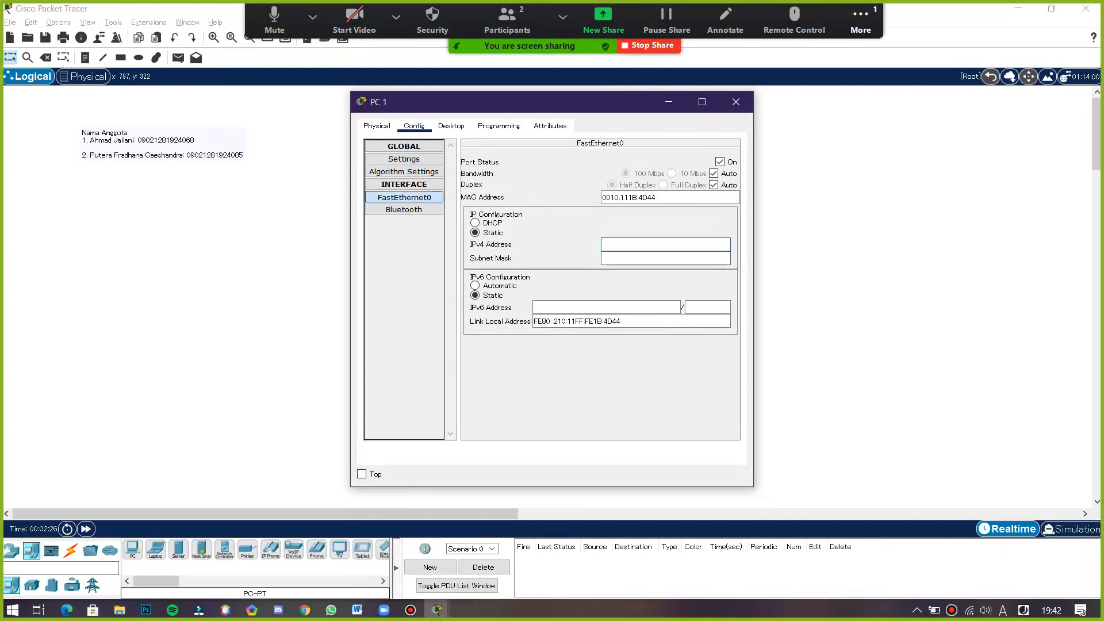
text(192.168.1.2)
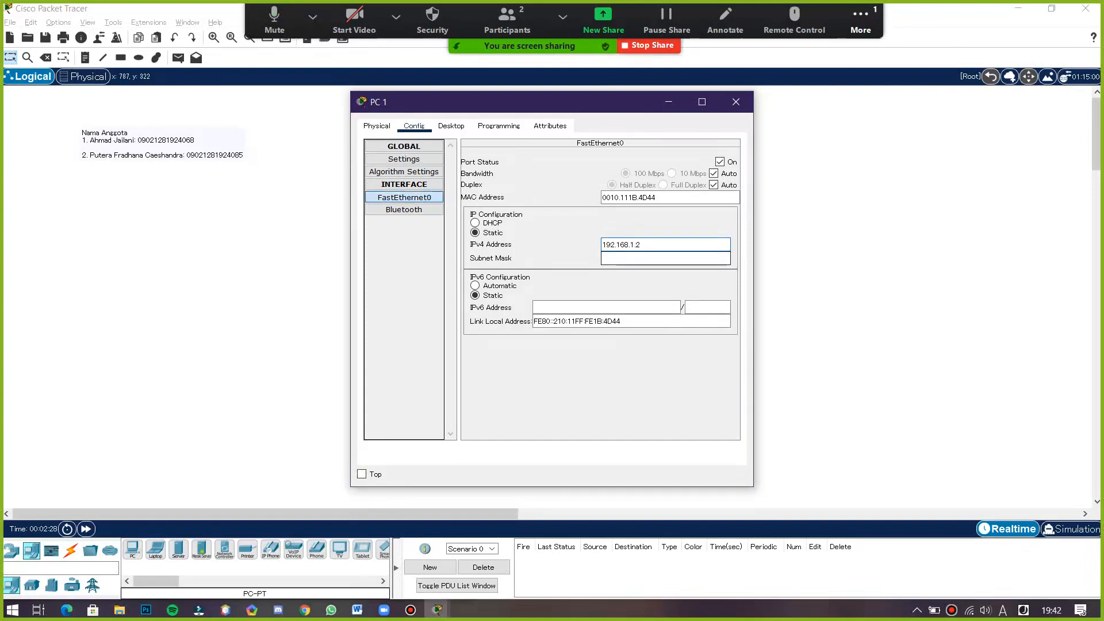
click(640, 258)
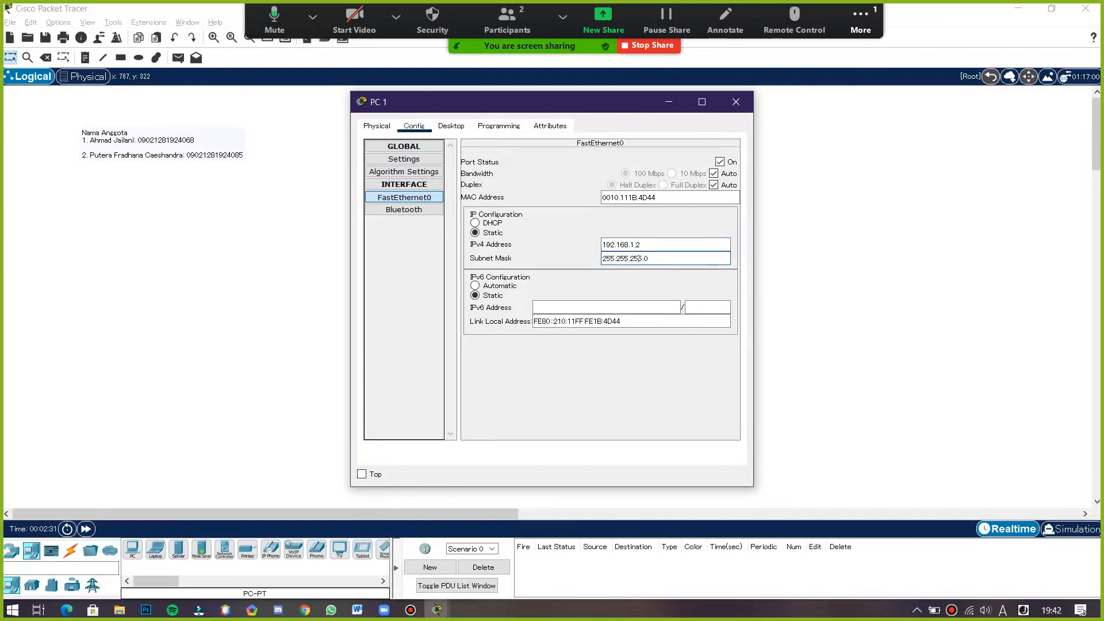
- Bring the instructions PDF alongside and move the PC 1 window beside it
key(alt+Tab)
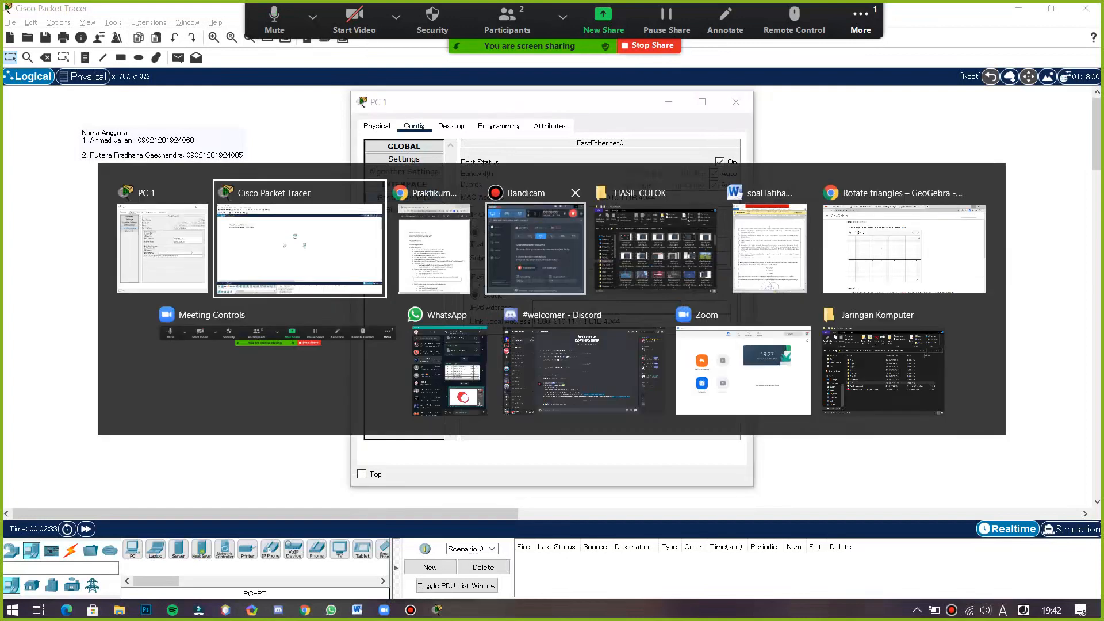
key(alt+Tab)
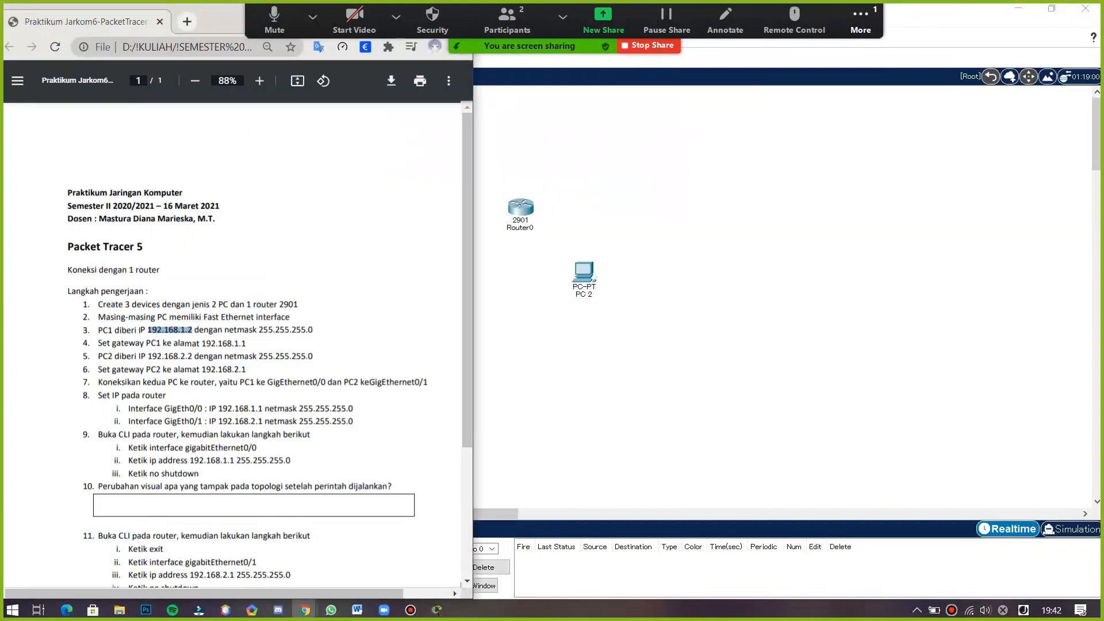
key(alt+Tab)
key(alt+Tab)
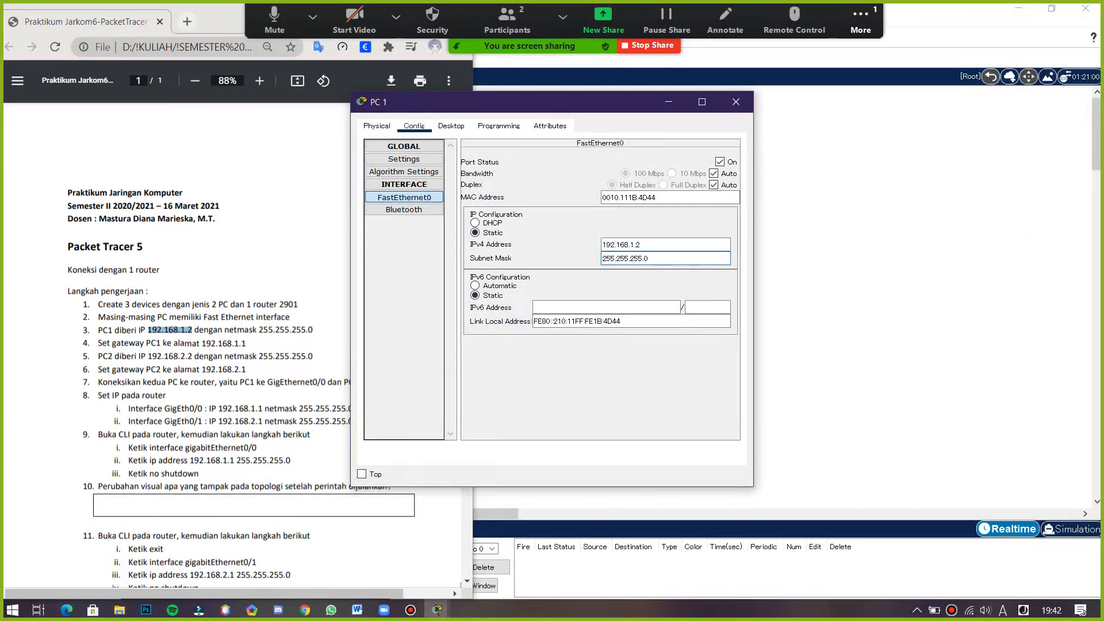
drag(633, 103, 761, 106)
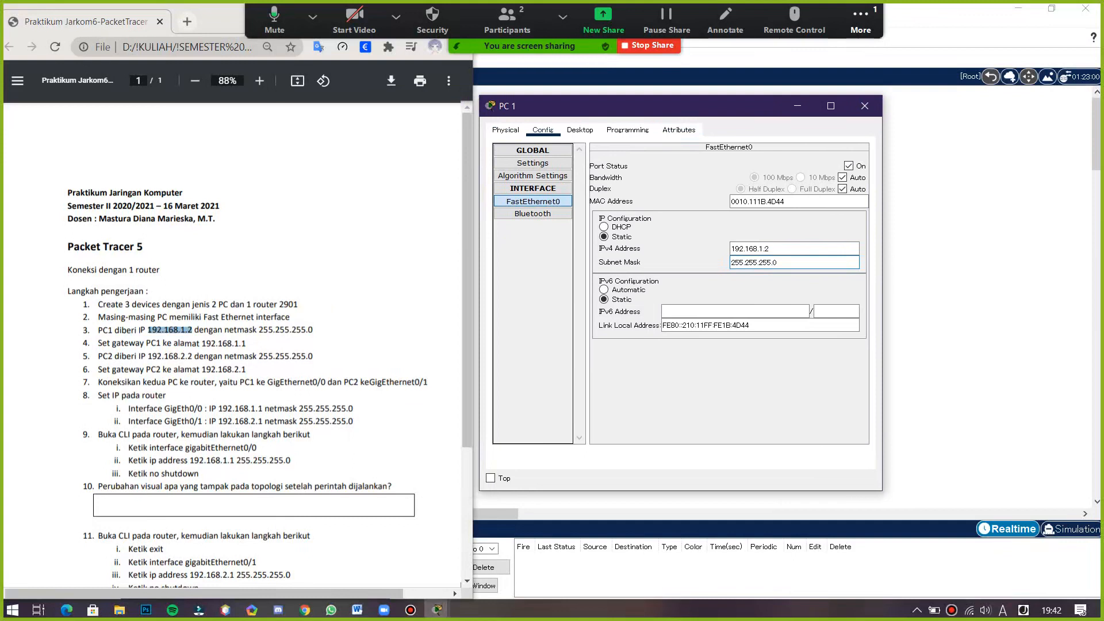
- Copy PC1's gateway address 192.168.1.1 from the instructions PDF
click(247, 343)
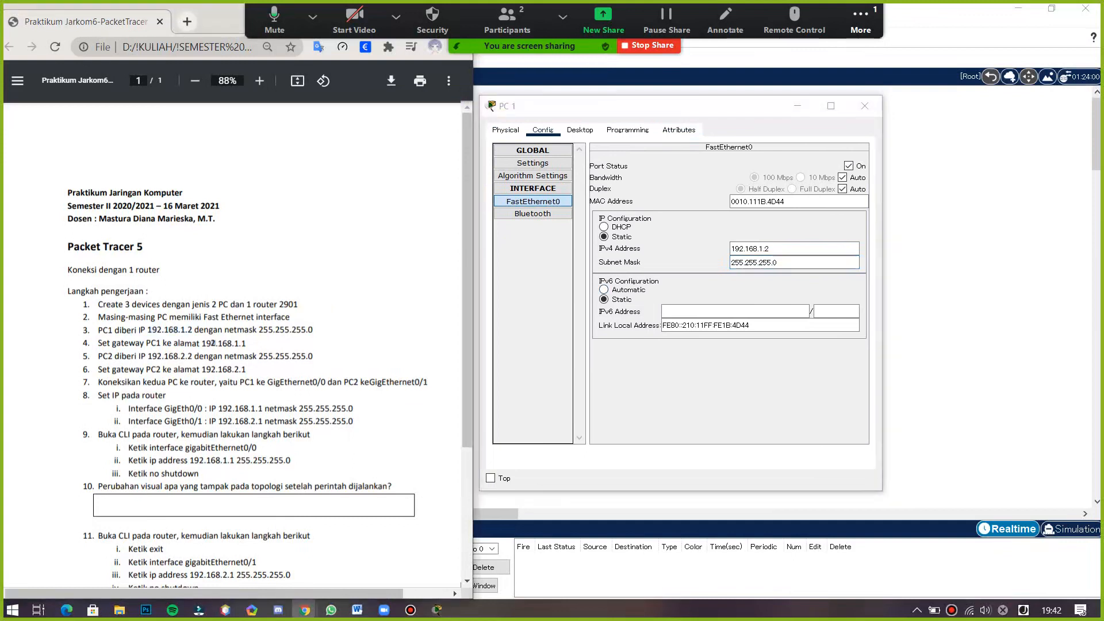
drag(246, 343, 200, 343)
key(ctrl+c)
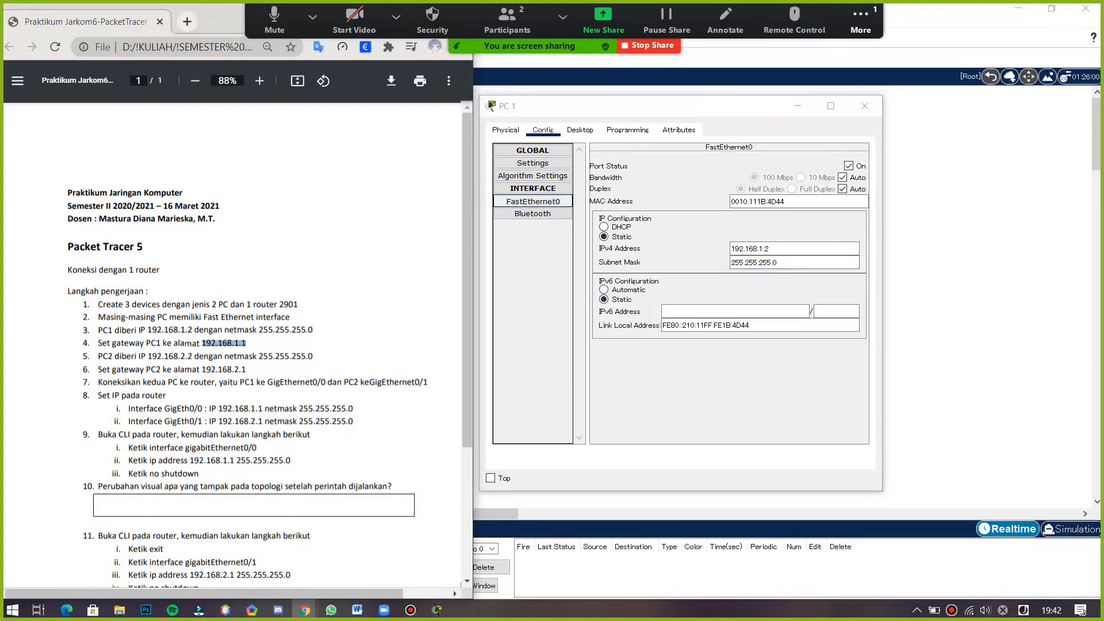
click(769, 263)
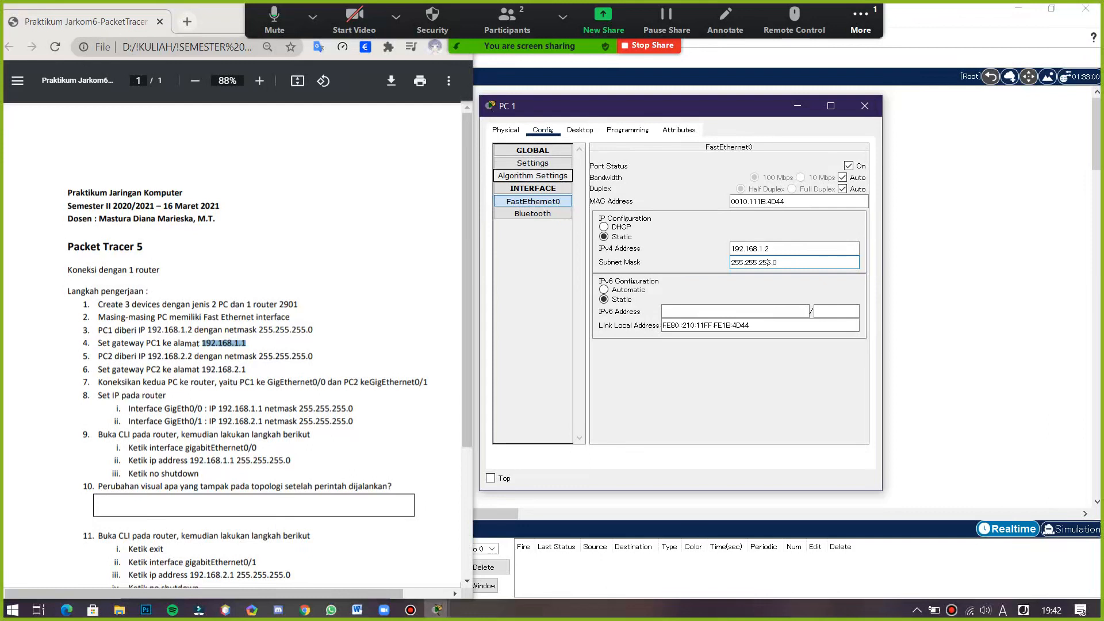
- Set PC 1's default gateway to 192.168.1.1 in its IP Configuration and close the PC 1 window
click(533, 163)
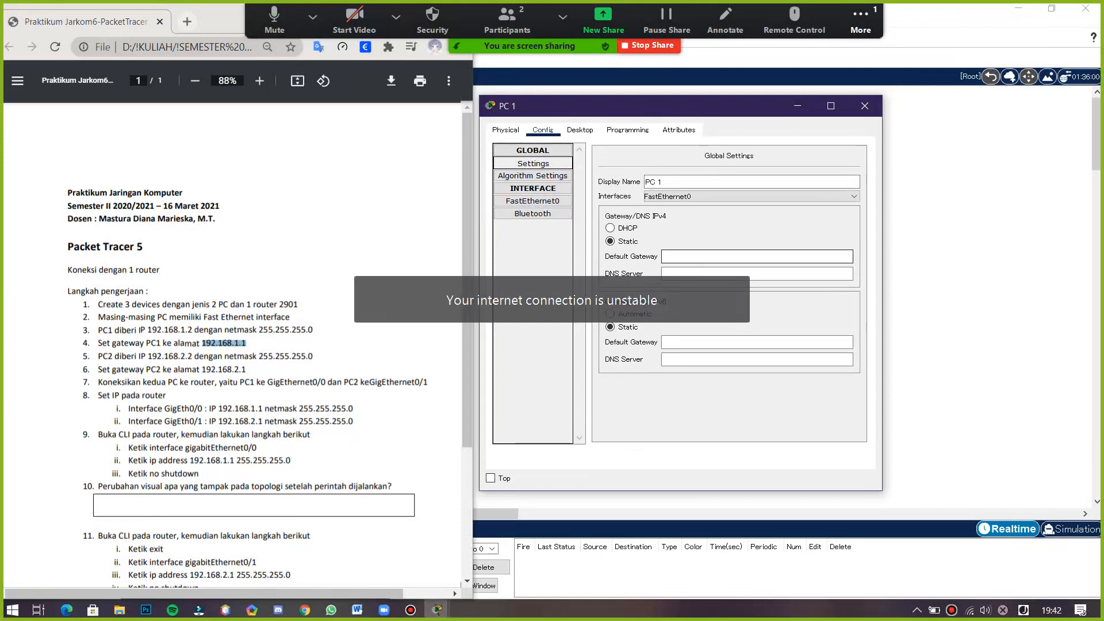
click(580, 131)
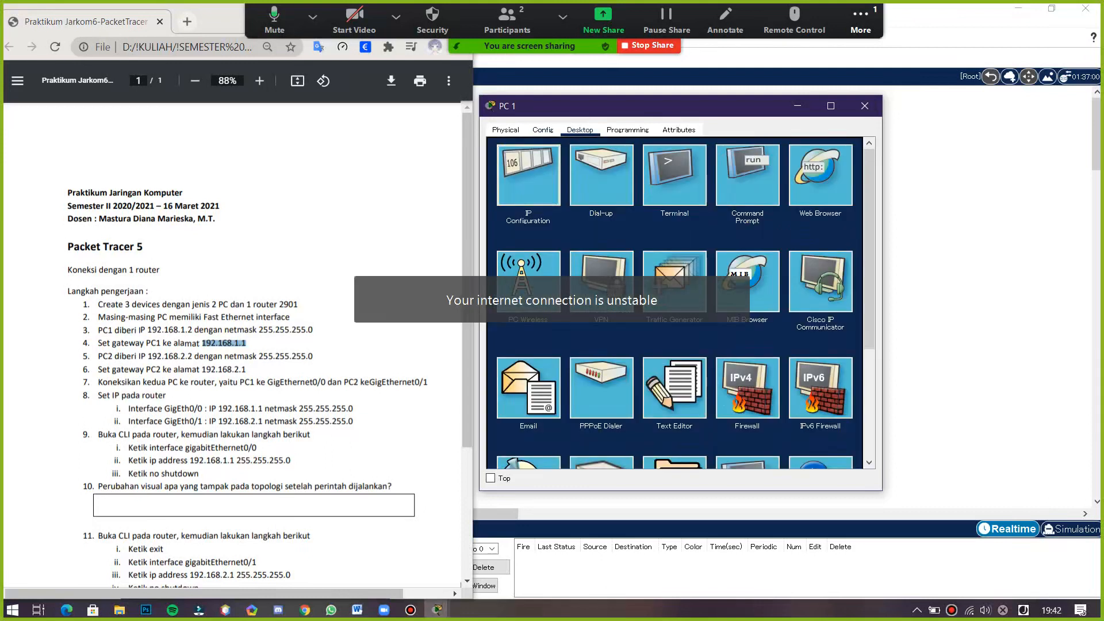
click(528, 175)
double_click(634, 242)
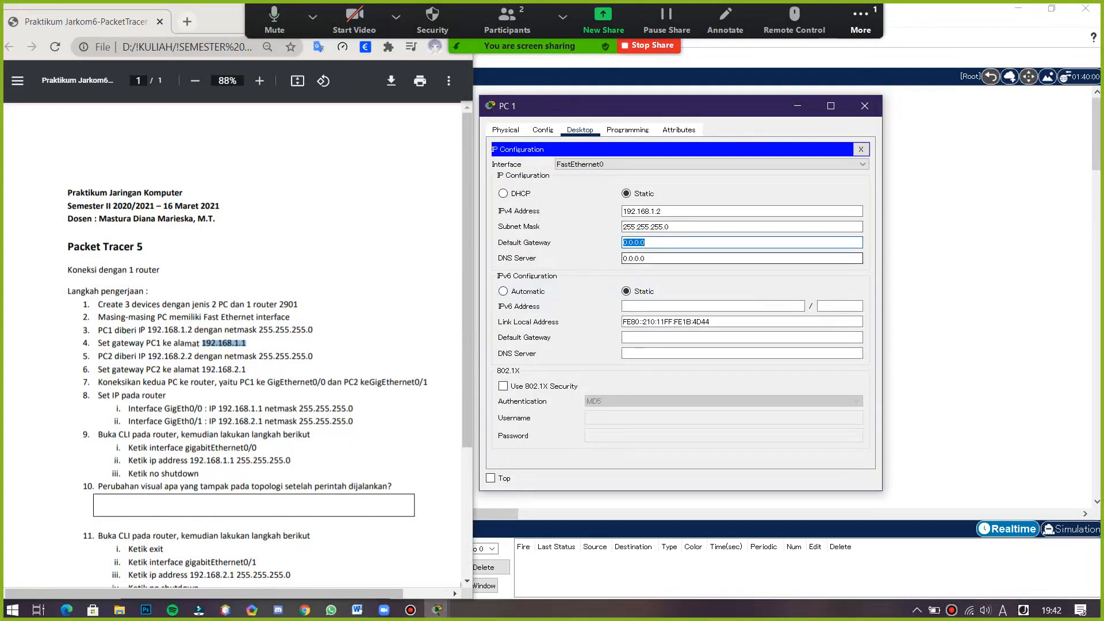
key(ctrl+v)
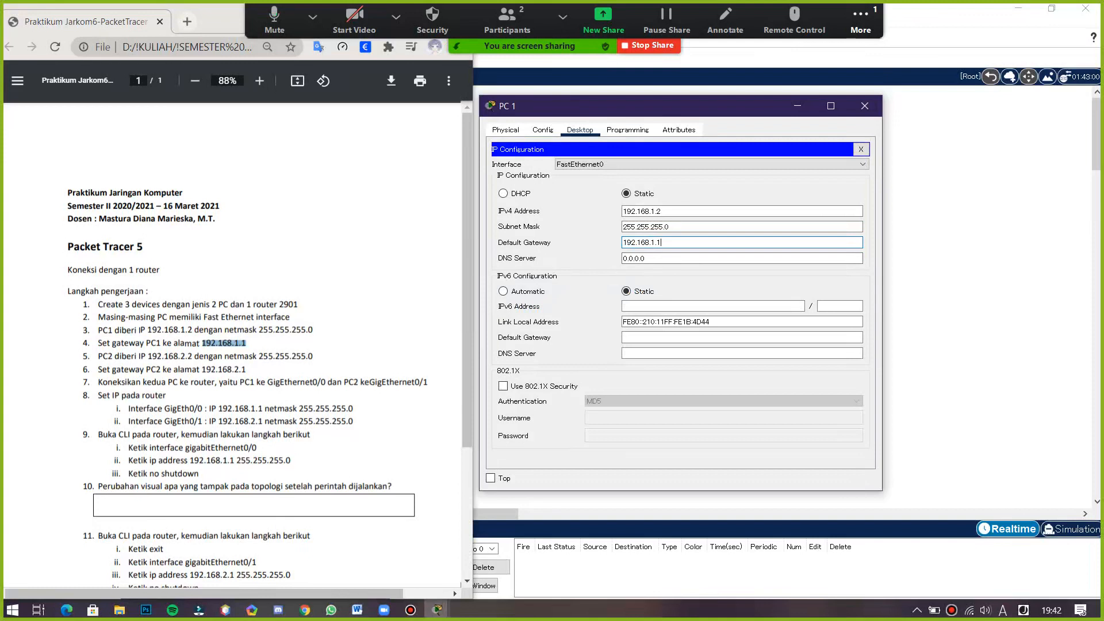
click(864, 105)
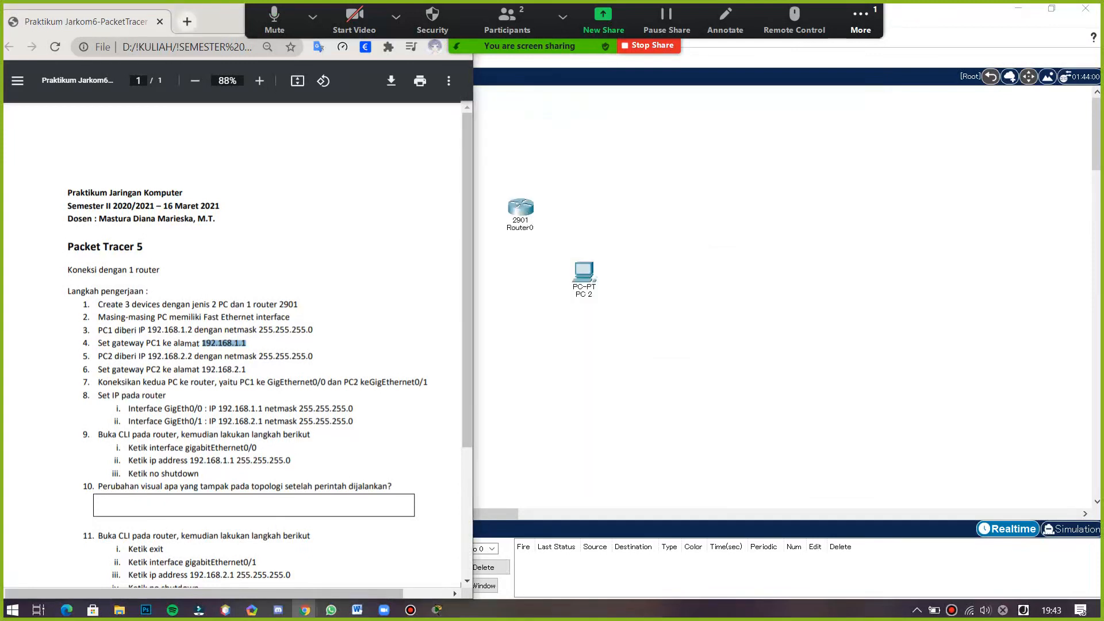
- Open PC 2's IP Configuration and place its window beside the instructions PDF
click(582, 276)
drag(540, 102, 678, 119)
click(588, 142)
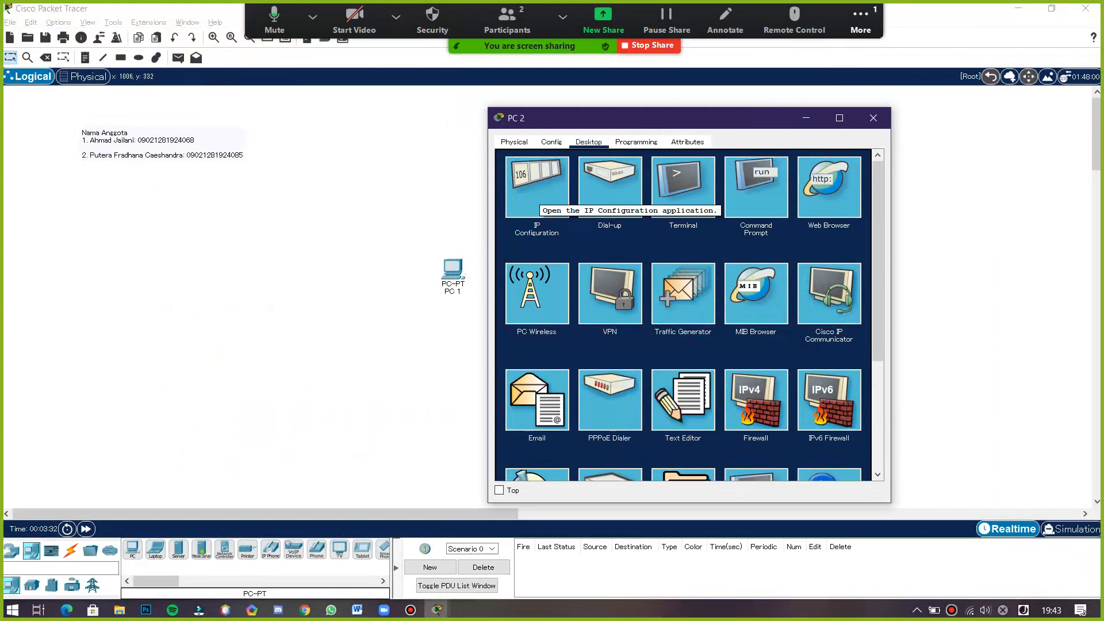
click(536, 194)
key(alt+Tab)
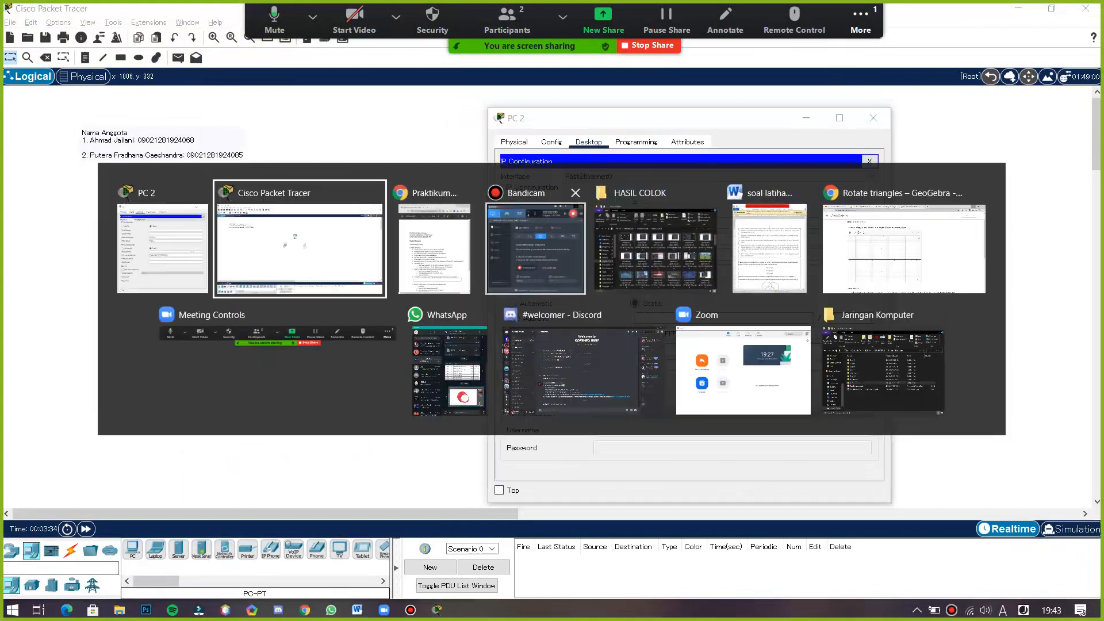
key(alt+Tab)
key(alt+Tab)
key(Tab)
drag(661, 115, 688, 103)
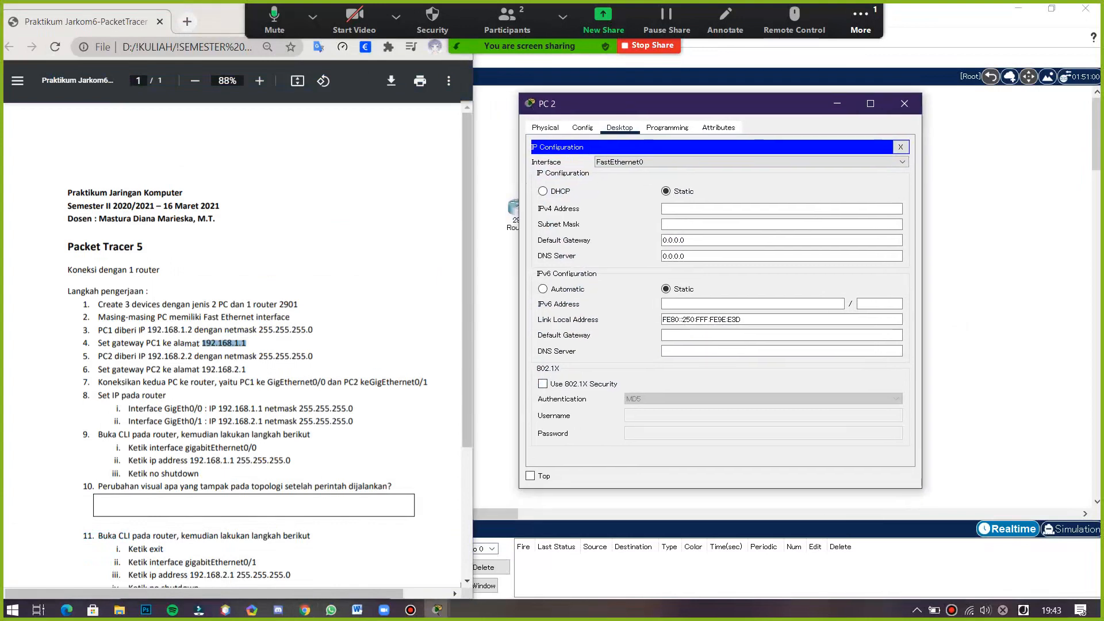
- Set PC 2's IPv4 address to 192.168.2.2 with subnet mask 255.255.255.0
click(742, 209)
text(192.168)
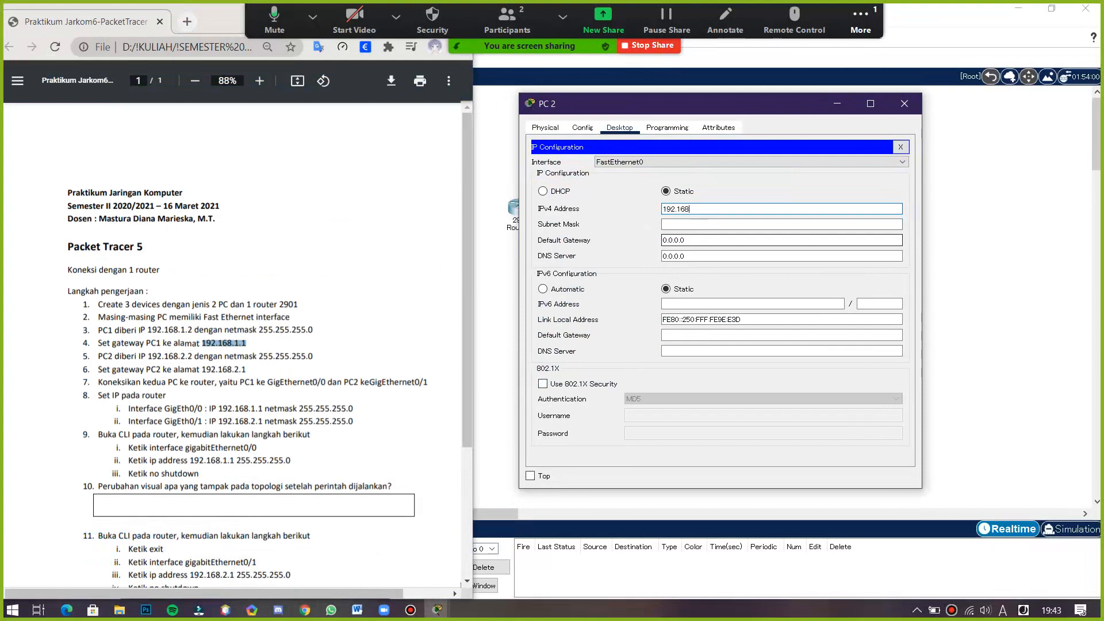
text(2.2)
click(706, 224)
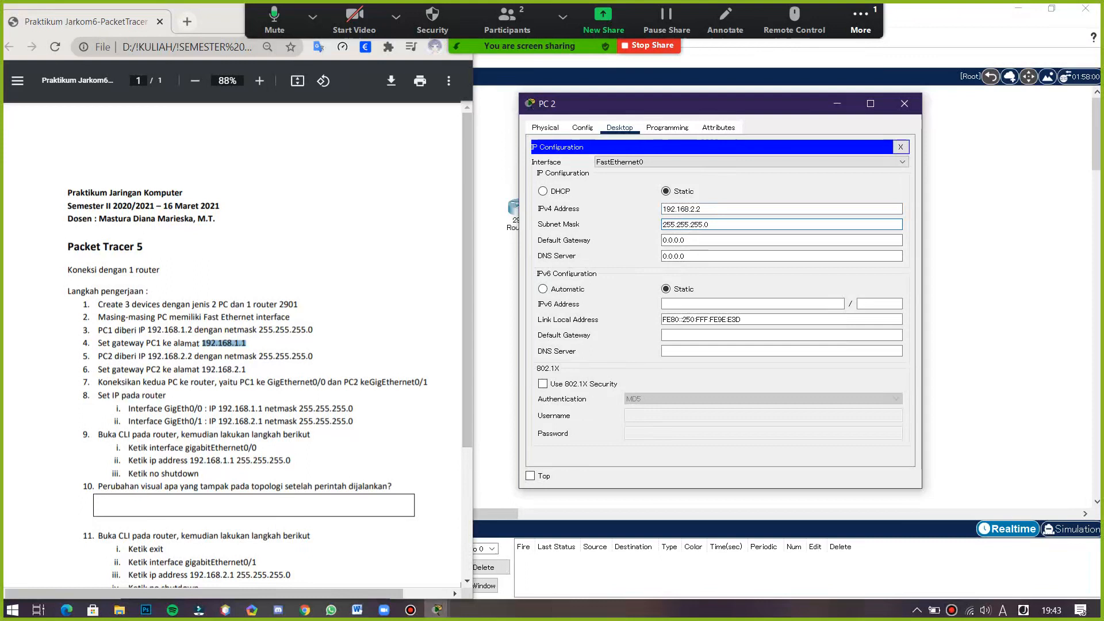
- Set PC 2's default gateway to 192.168.2.1 and close the PC 2 window
click(702, 240)
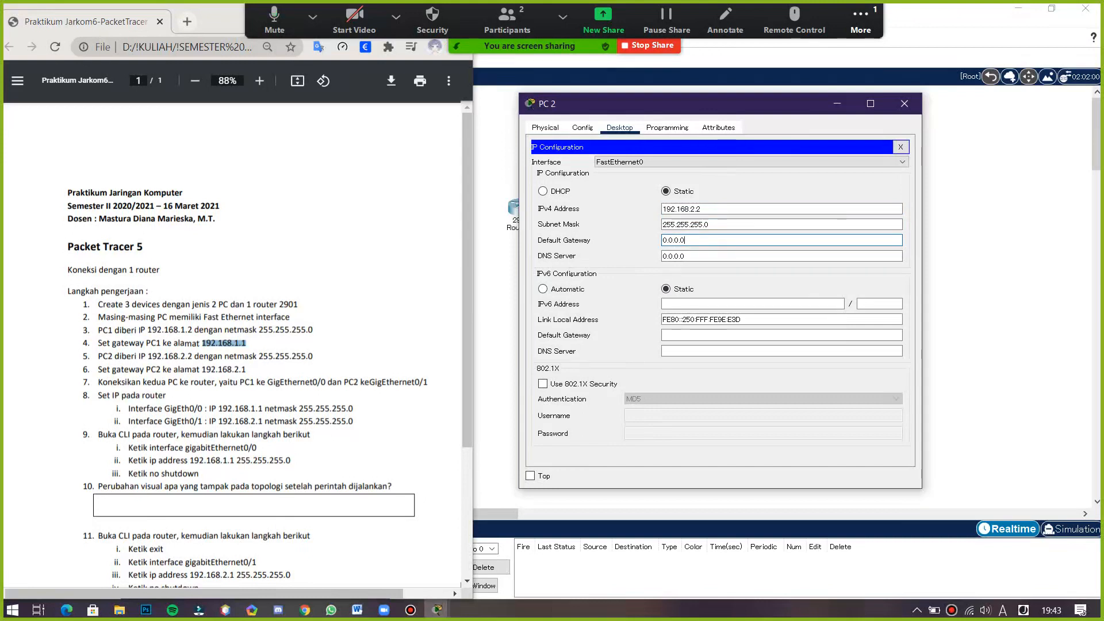
drag(662, 240, 681, 240)
click(684, 241)
key(BackSpace)
key(BackSpace)
key(BackSpace)
key(BackSpace)
key(BackSpace)
key(BackSpace)
key(BackSpace)
text(192.)
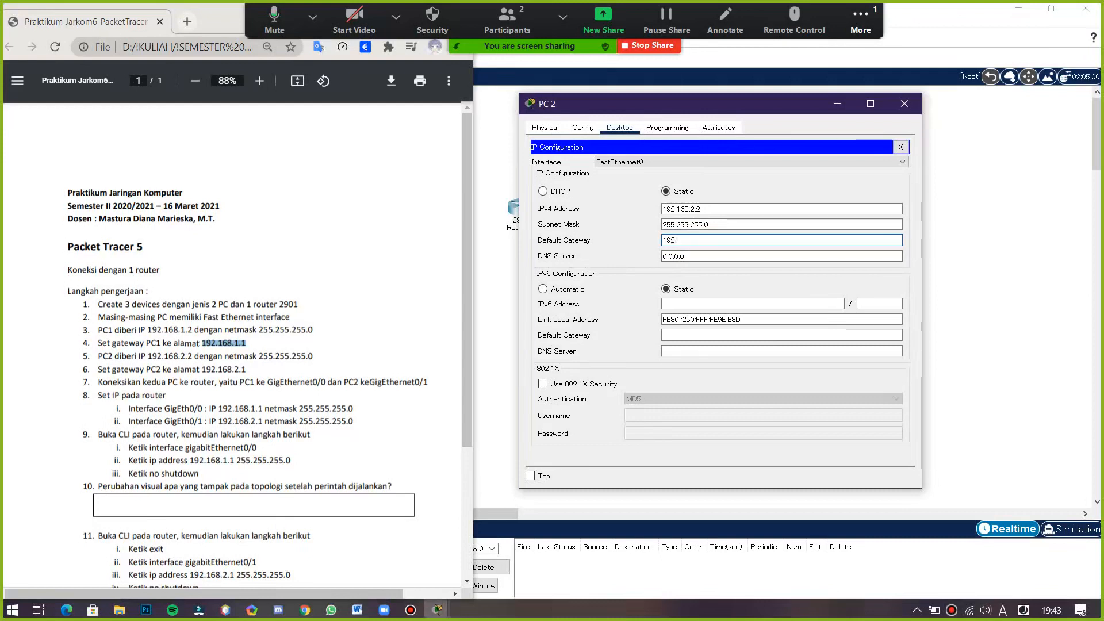
text(168)
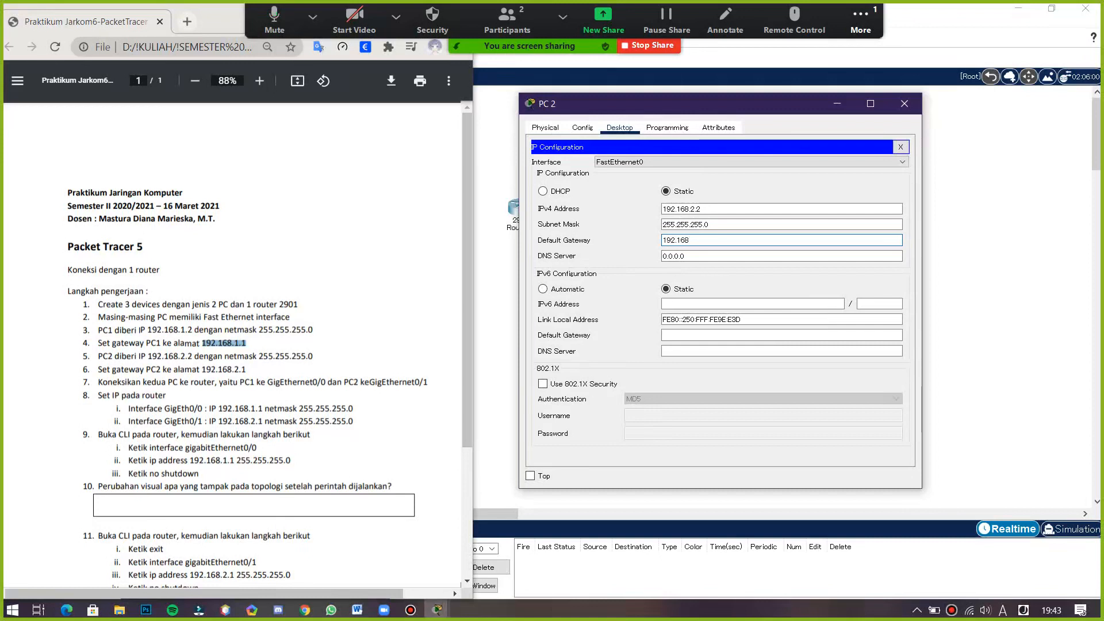
text(.2.1)
click(904, 104)
- Rearrange the router, both PCs and the group-member note together in the workspace
click(616, 318)
drag(637, 309, 382, 164)
drag(520, 208, 731, 227)
drag(71, 114, 670, 141)
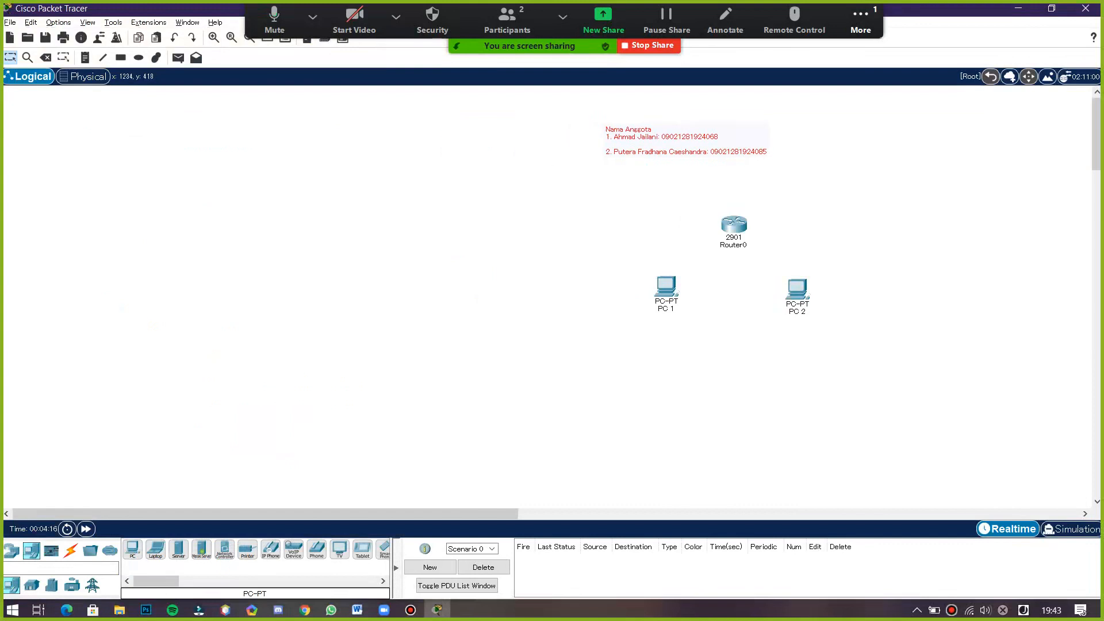
key(alt+Tab)
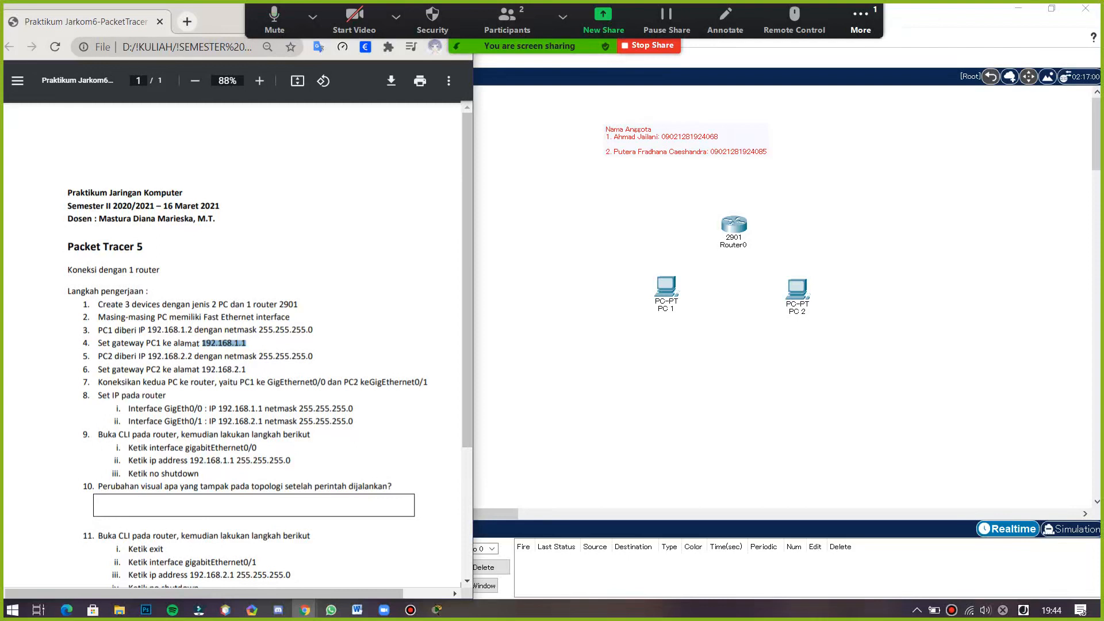
- Connect PC 1 and PC 2 to the 2901 router using automatically chosen connection cables
click(666, 287)
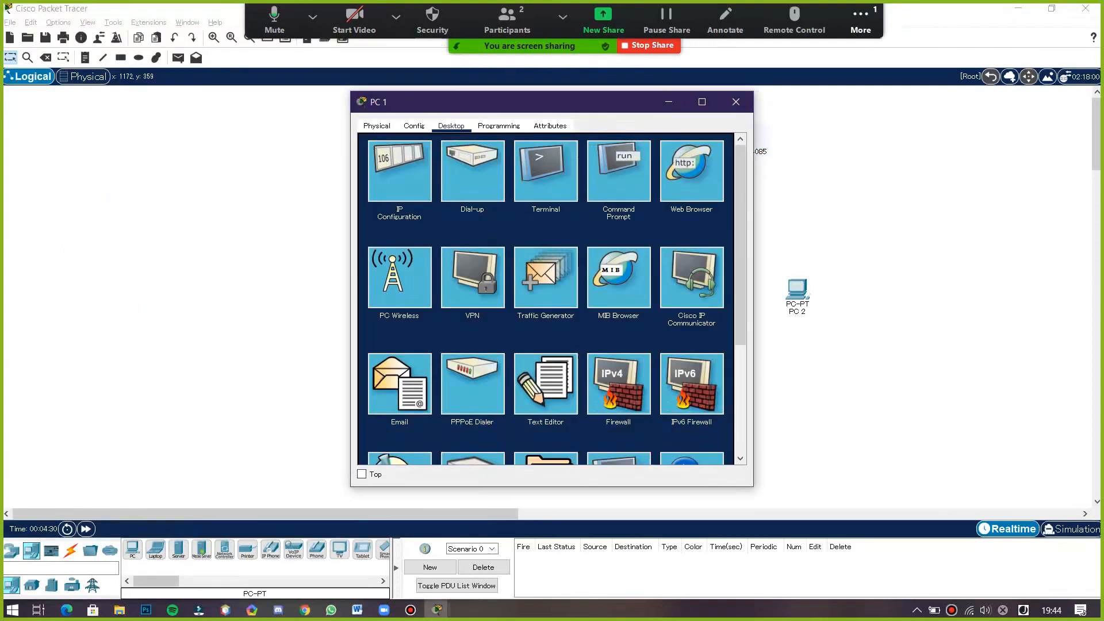
click(736, 102)
click(71, 550)
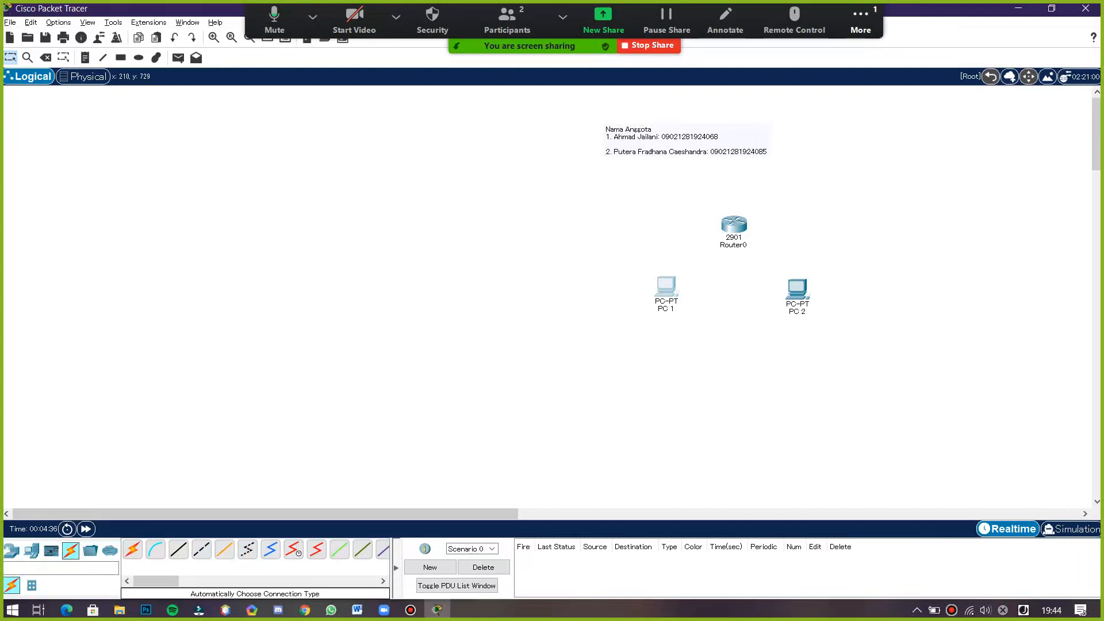
click(133, 549)
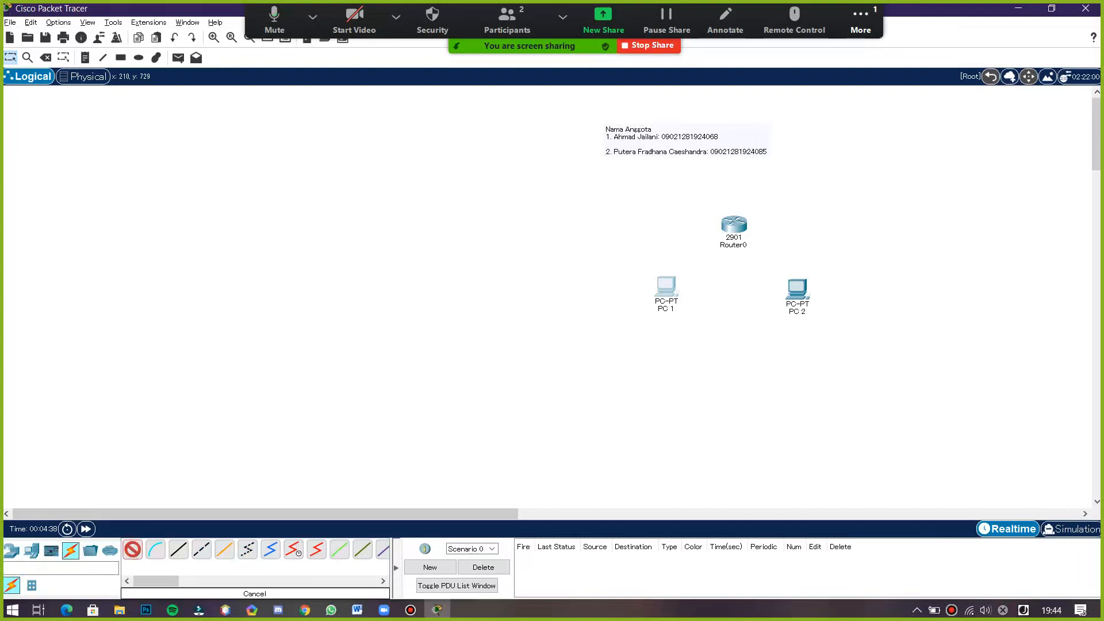
click(666, 286)
click(731, 227)
click(132, 549)
click(797, 288)
click(734, 225)
- Review the router steps in the instructions and open Router0's command line interface
key(alt+Tab)
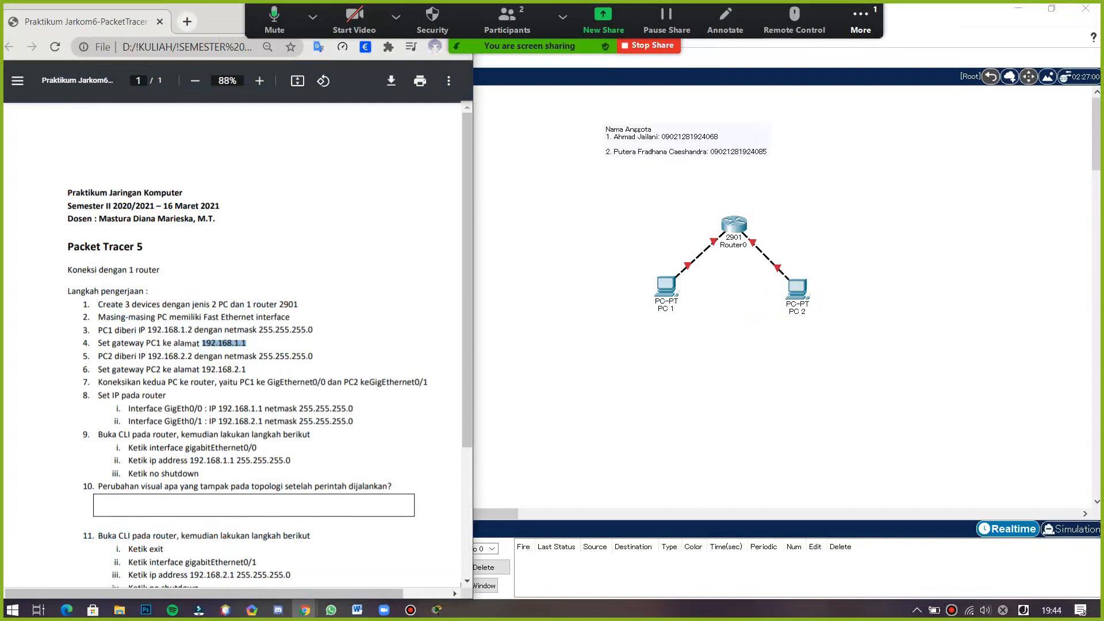
scroll(238, 344, down, 3)
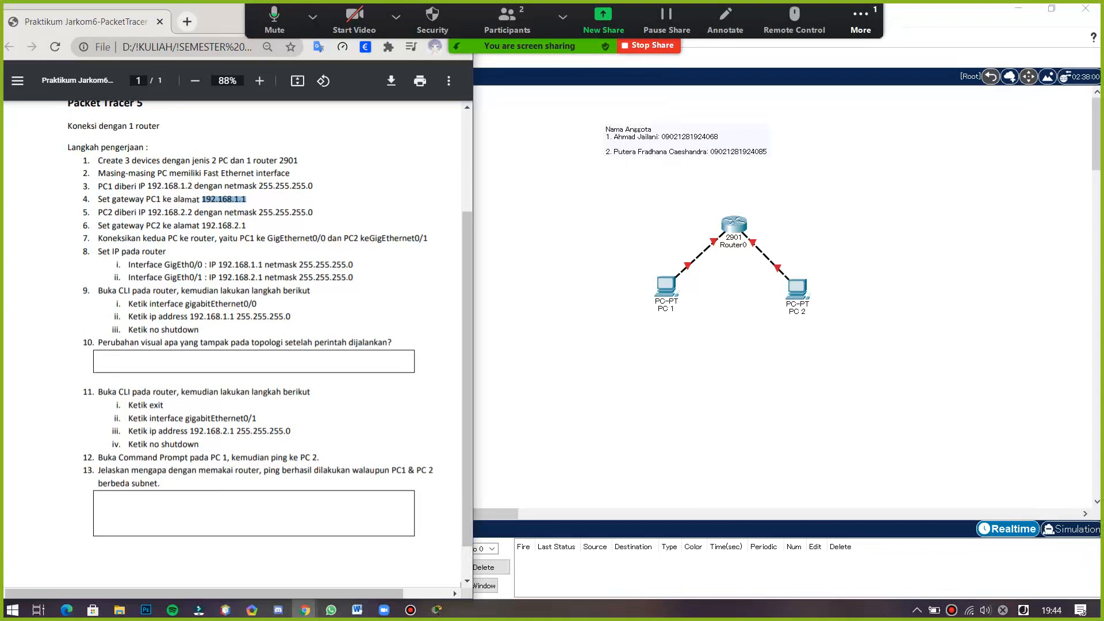
click(733, 230)
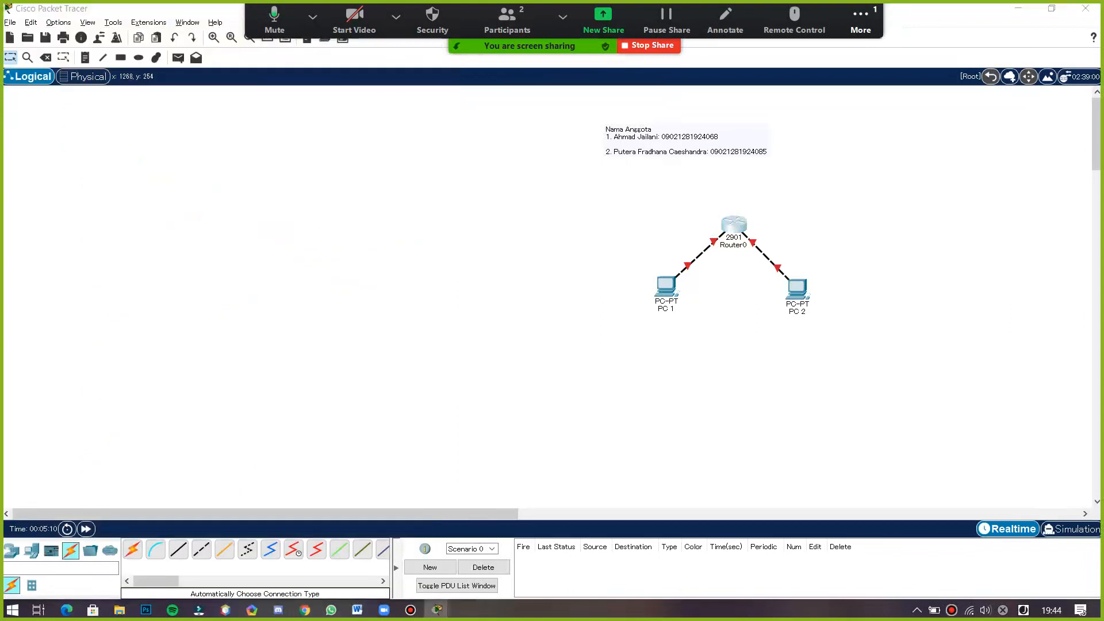
drag(489, 102, 683, 117)
click(637, 140)
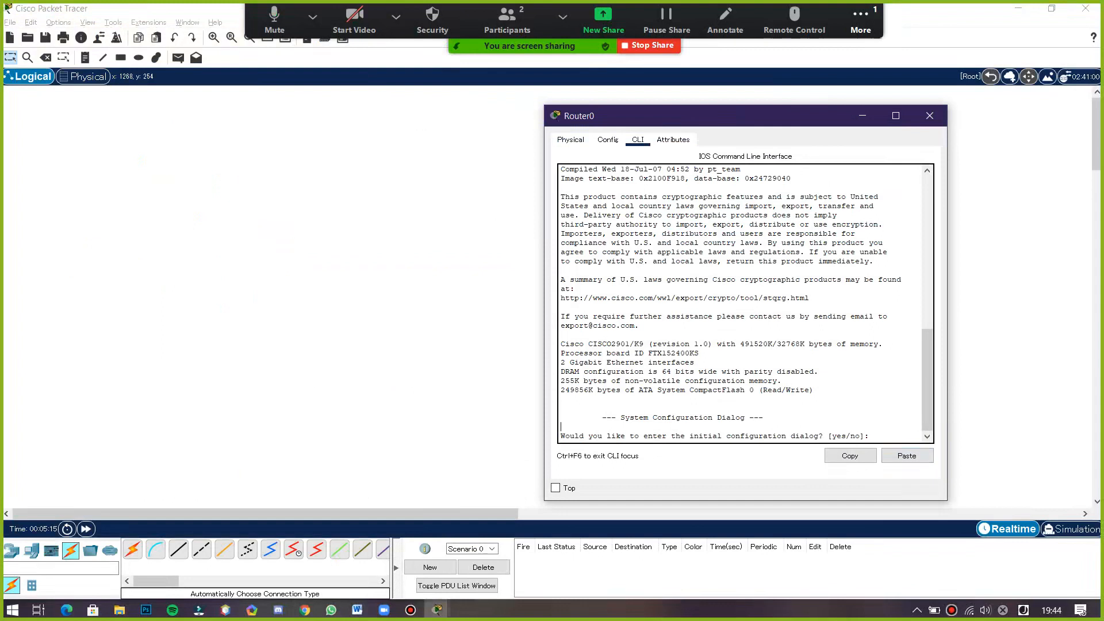
- Answer yes to enter the router's initial configuration dialog
key(Return)
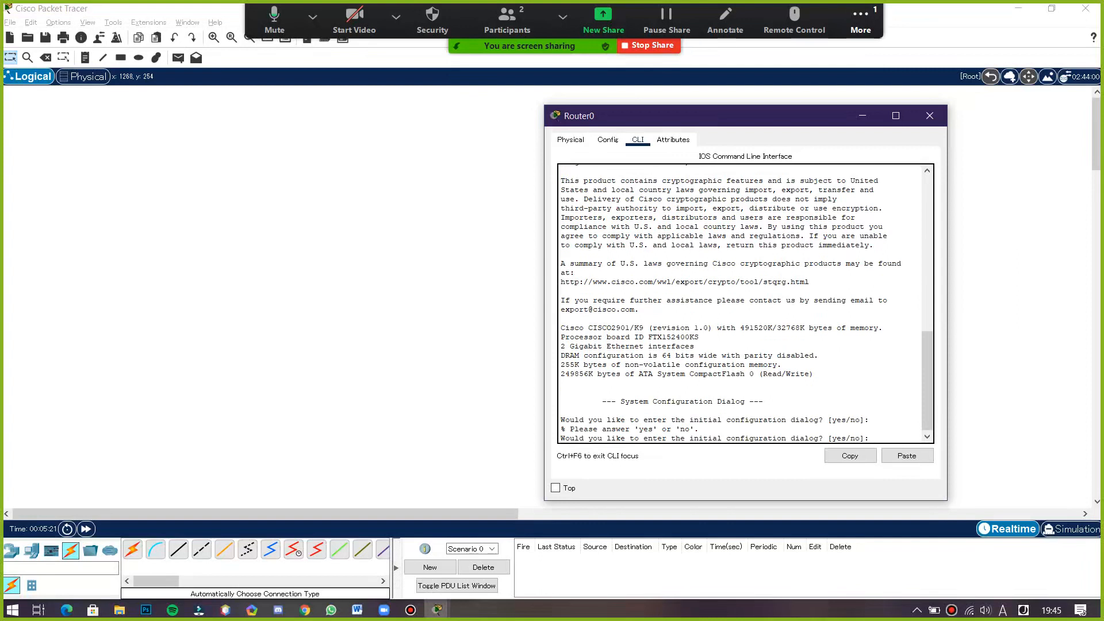
text(yes)
key(Return)
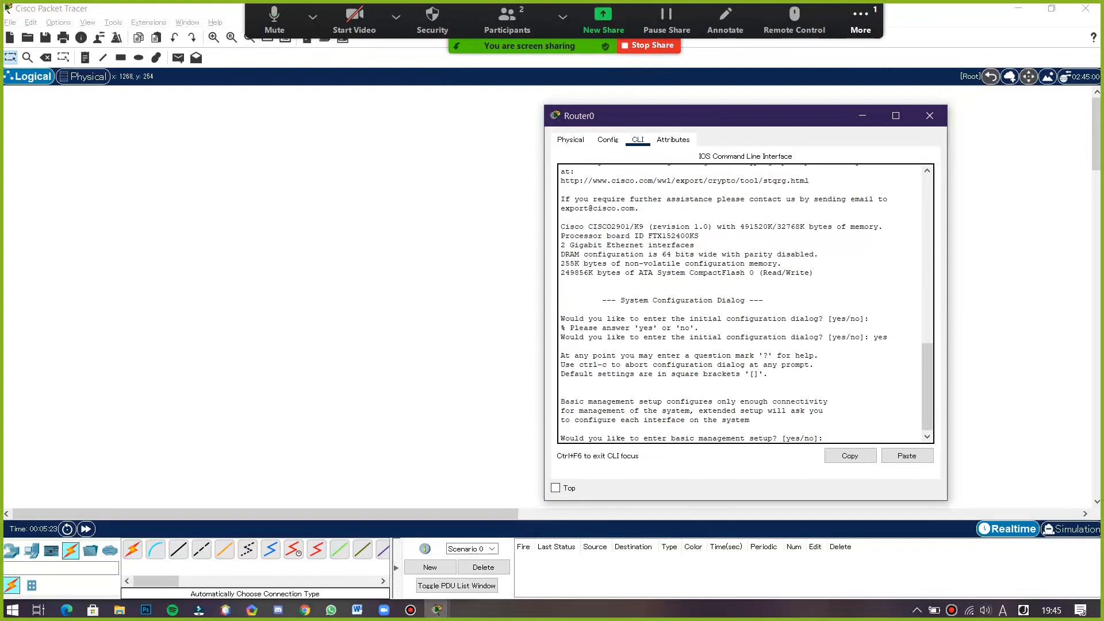
- Try to enter config at the basic management setup prompt
text(yes/no]: confi)
key(shift+Left)
key(shift+Left)
key(shift+Left)
key(shift+Left)
key(shift+Left)
scroll(745, 303, up, 4)
scroll(745, 304, down, 2)
scroll(745, 304, up, 5)
scroll(745, 303, down, 5)
scroll(745, 303, down, 1)
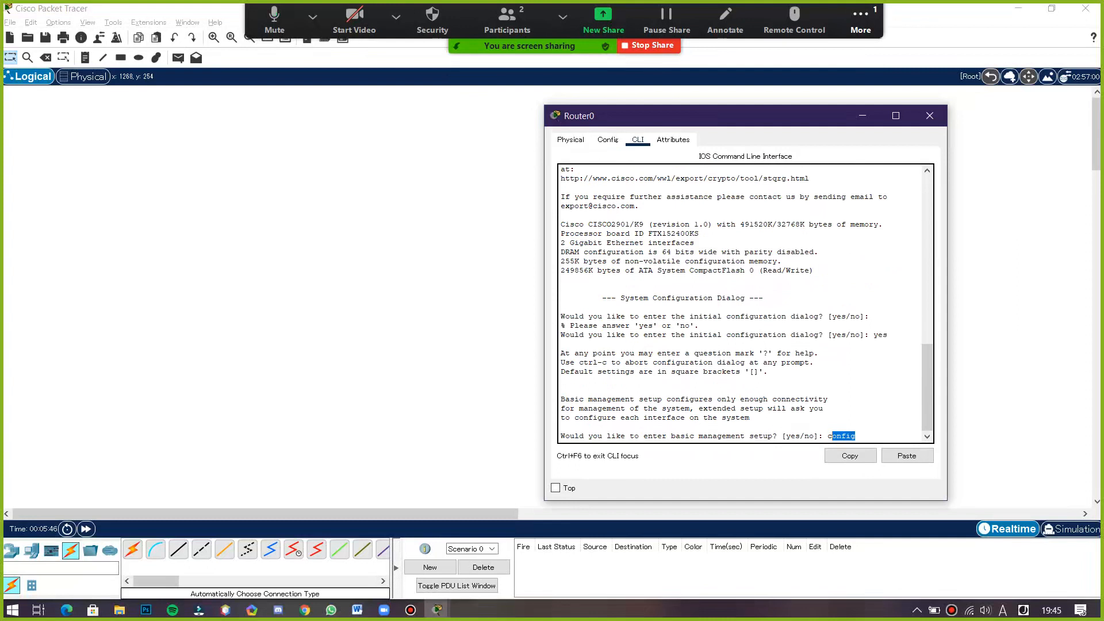
drag(805, 116, 735, 116)
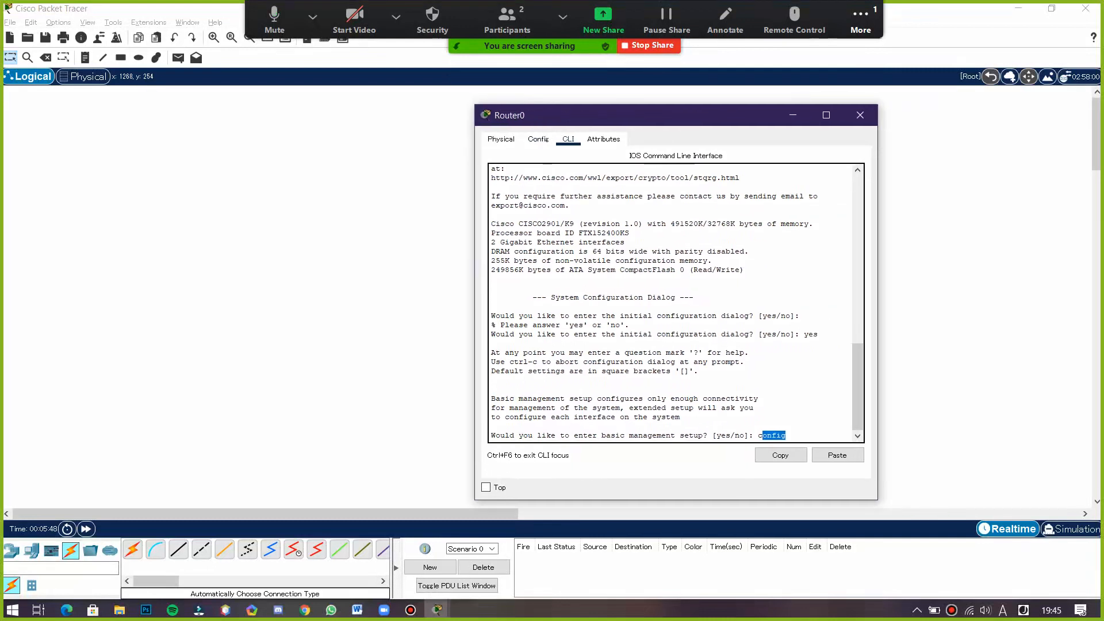
- Open Router0's GigabitEthernet0/0 interface configuration
click(538, 140)
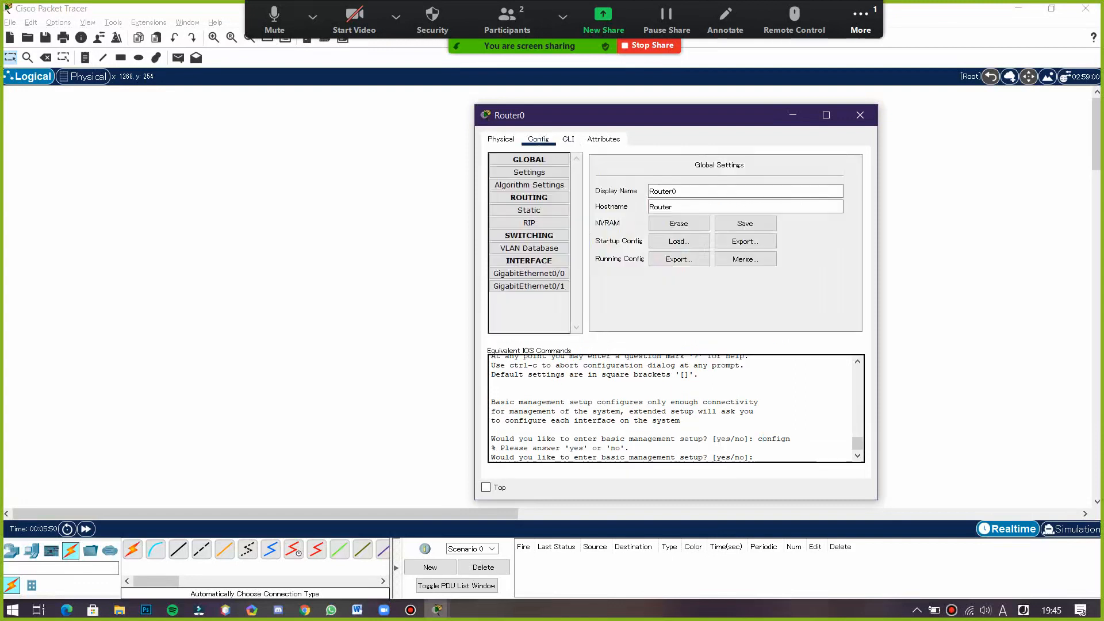
click(603, 139)
click(538, 140)
click(529, 274)
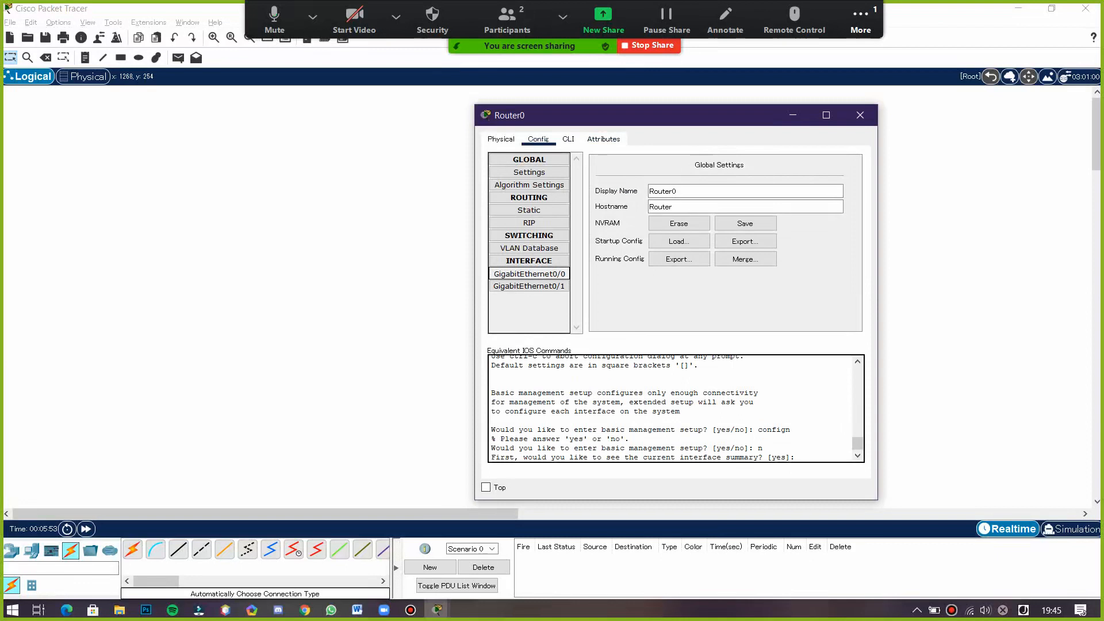
click(790, 239)
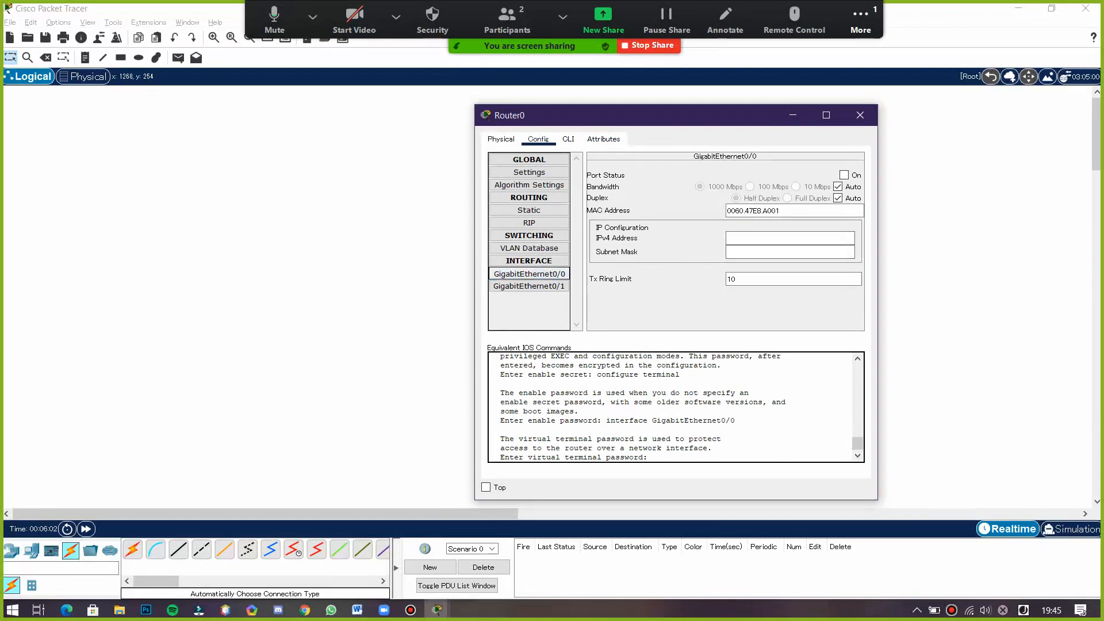
click(528, 274)
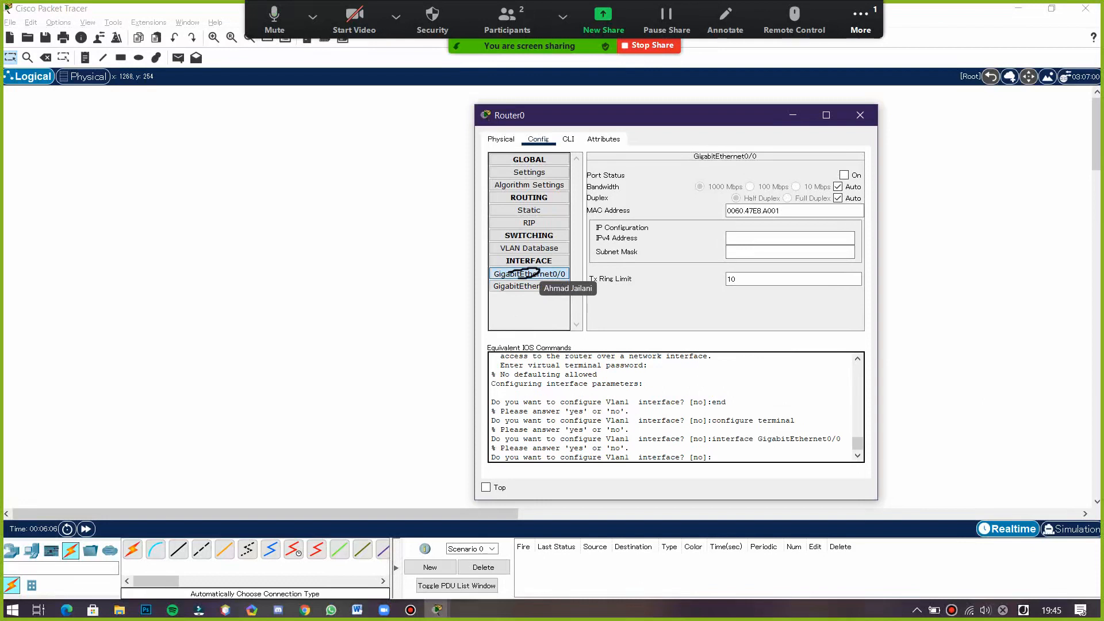
click(568, 139)
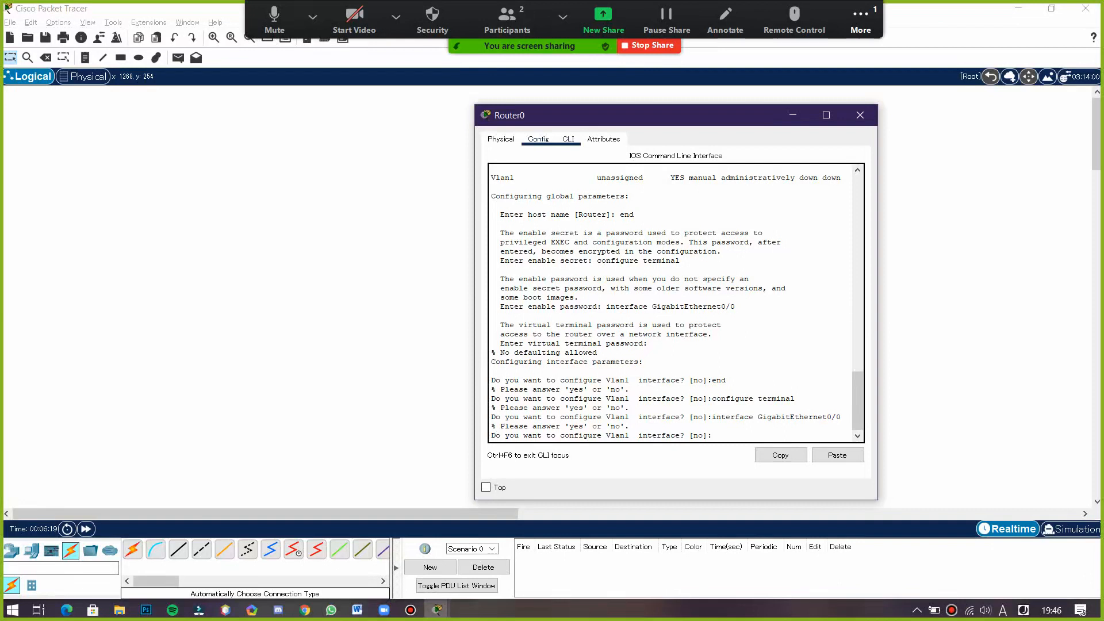
click(538, 139)
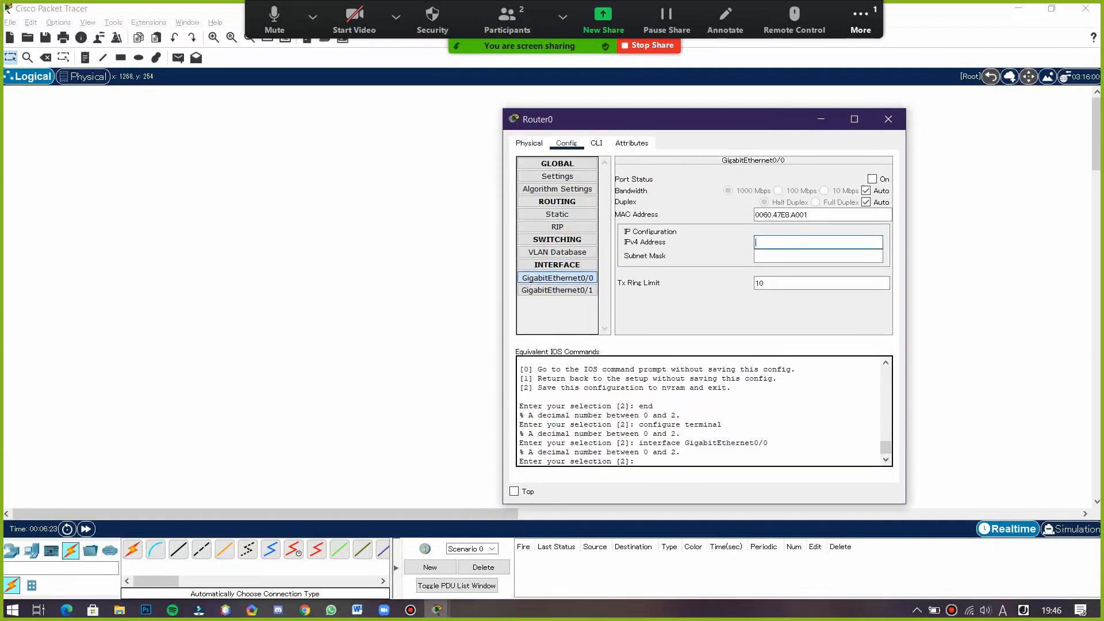
- Set Router0's GigabitEthernet0/0 IPv4 address to 192.168.1.1 with subnet mask 255.255.255.0
key(alt+Tab)
key(alt+Tab)
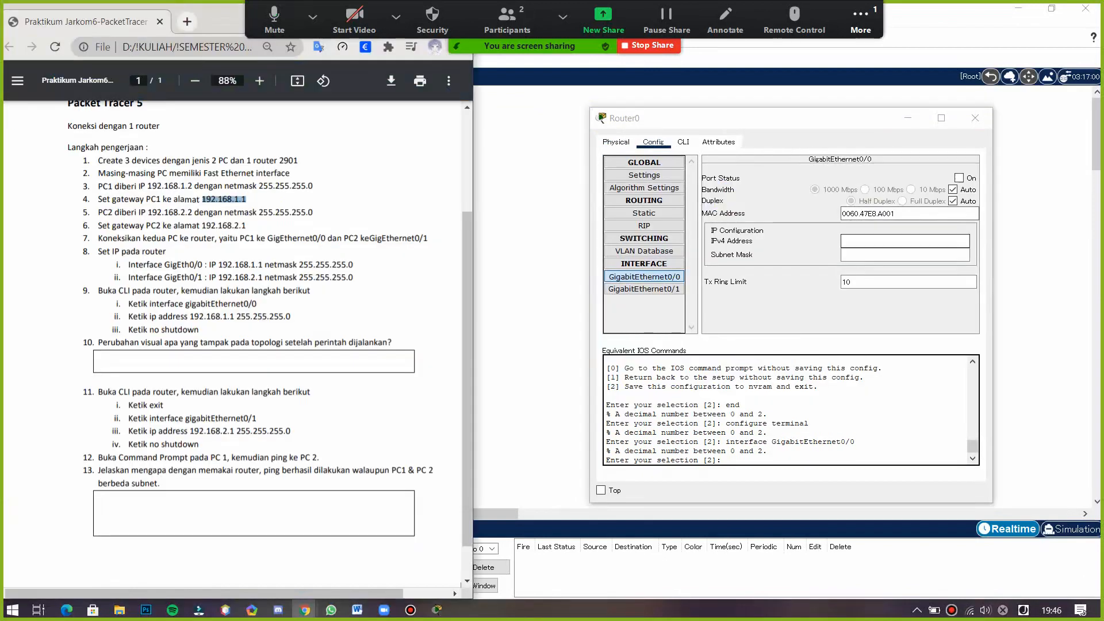
key(alt+Tab)
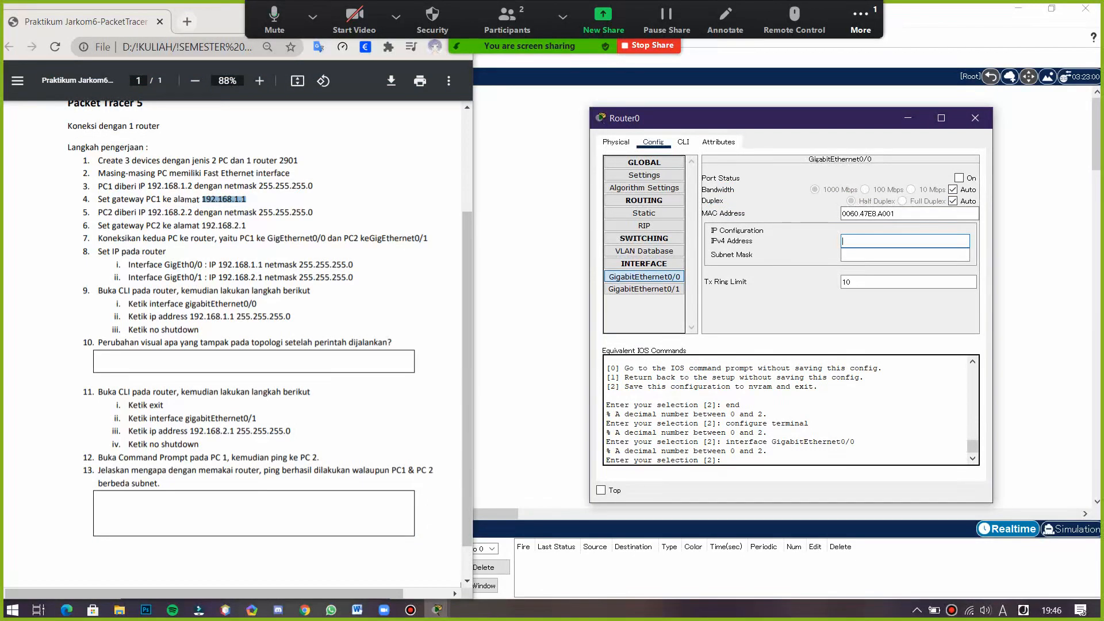
text(92.168.1.1)
key(Tab)
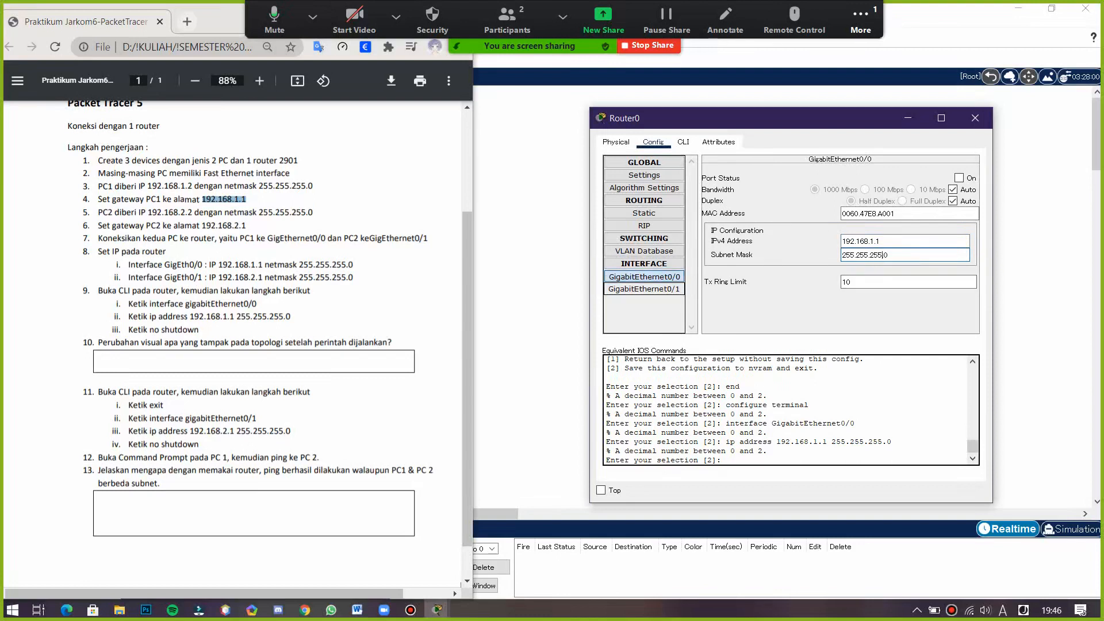
- Set GigabitEthernet0/1's IPv4 address to 192.168.2.1 with subnet mask 255.255.255.0
click(644, 289)
click(904, 241)
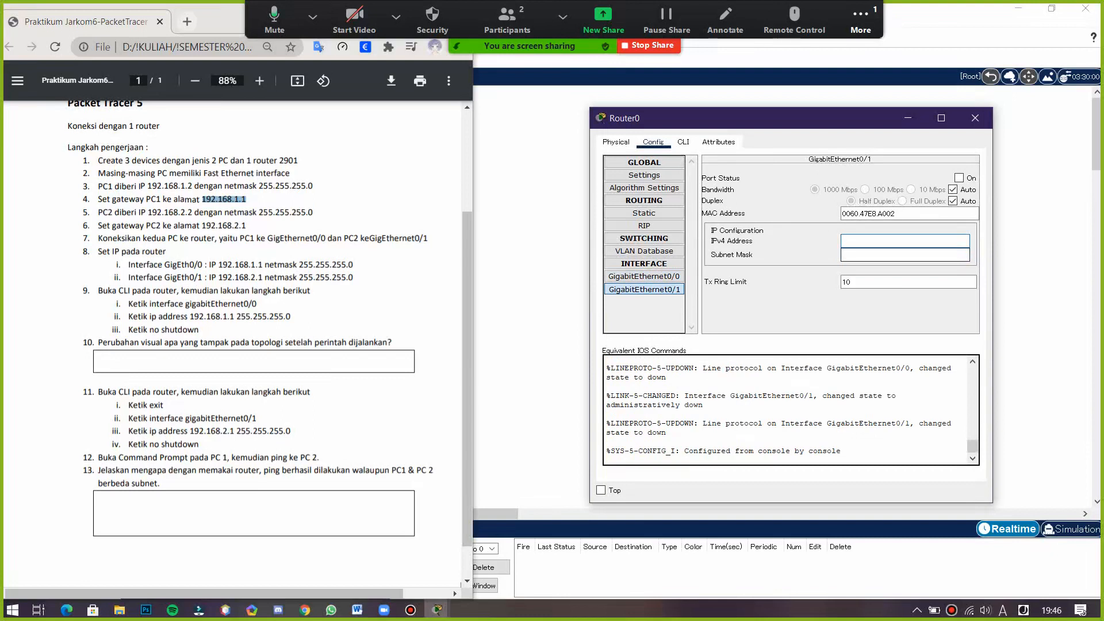
text(192.168.2.1)
key(Tab)
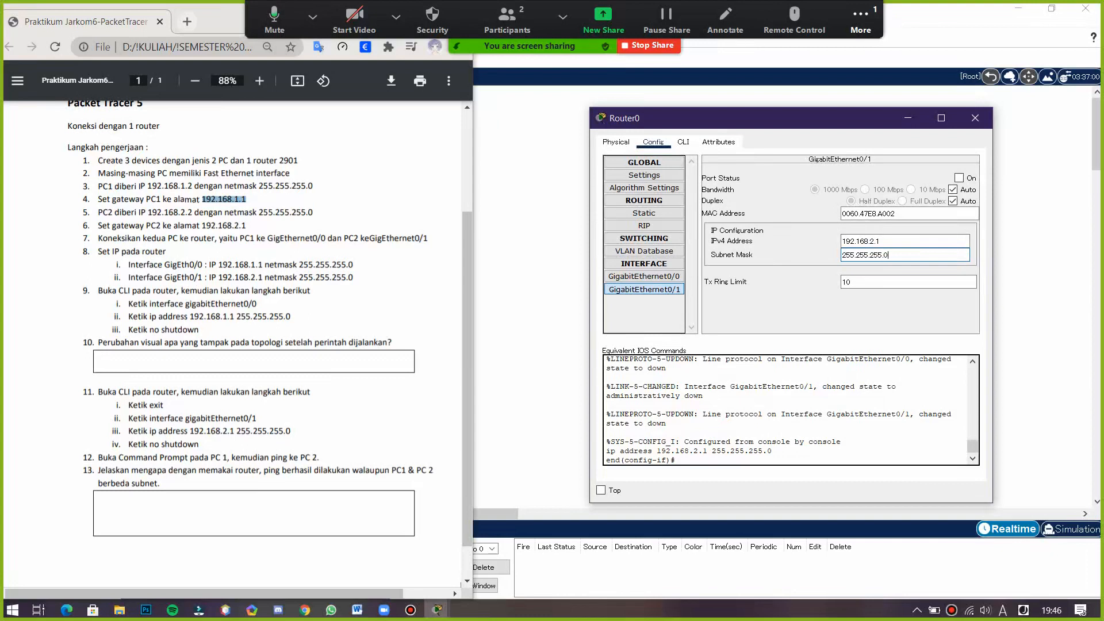
- Switch to the router's command line and exit the current interface configuration mode
click(644, 277)
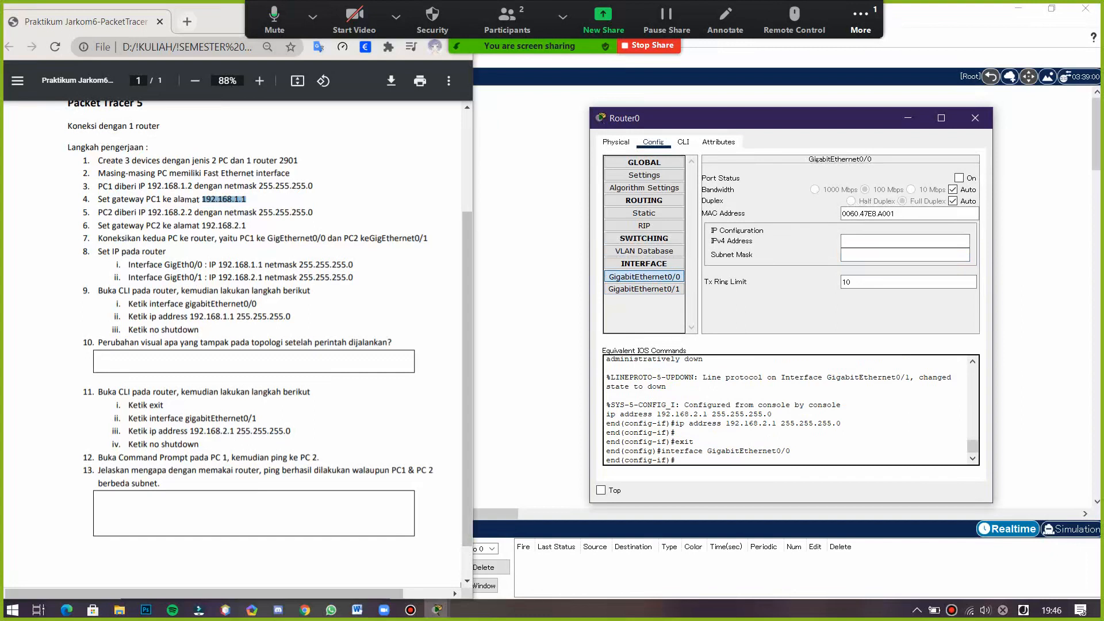
click(683, 142)
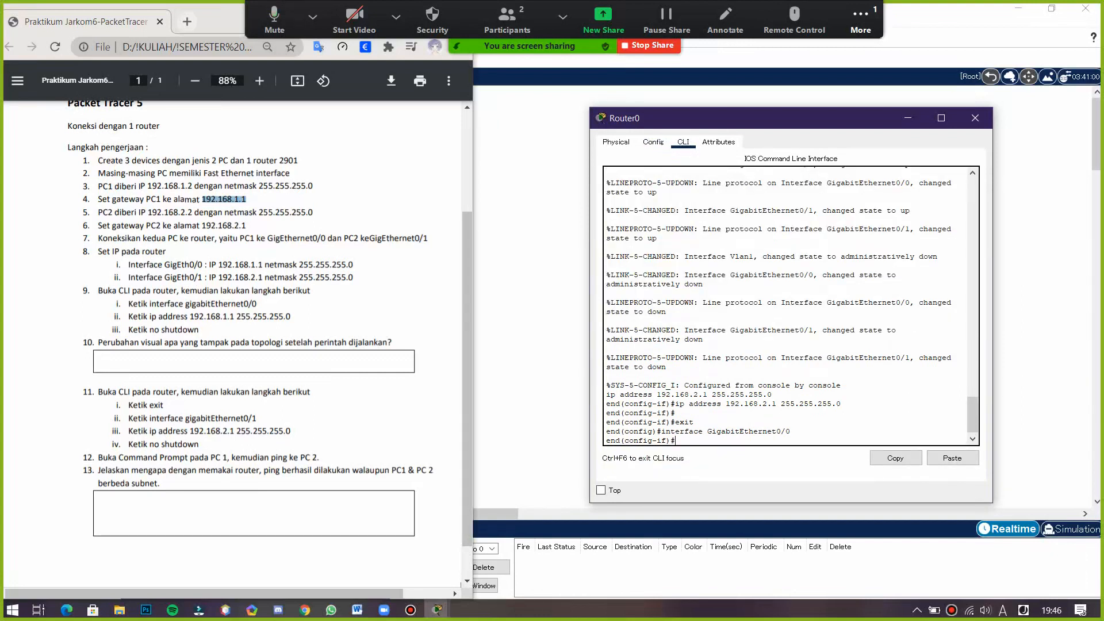
text(interface gigabitEthernet0/0)
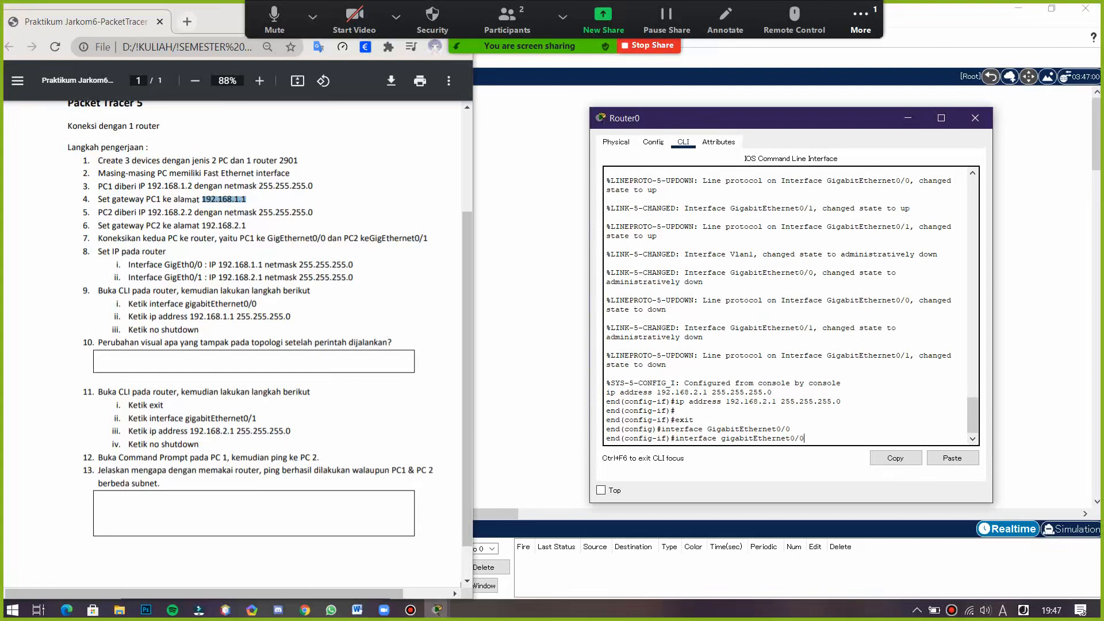
key(BackSpace)
key(BackSpace)
key(BackSpace)
key(BackSpace)
key(BackSpace)
key(BackSpace)
key(BackSpace)
key(BackSpace)
key(BackSpace)
key(BackSpace)
key(BackSpace)
key(BackSpace)
key(BackSpace)
key(BackSpace)
key(BackSpace)
key(BackSpace)
key(BackSpace)
key(BackSpace)
key(BackSpace)
key(BackSpace)
text(exit)
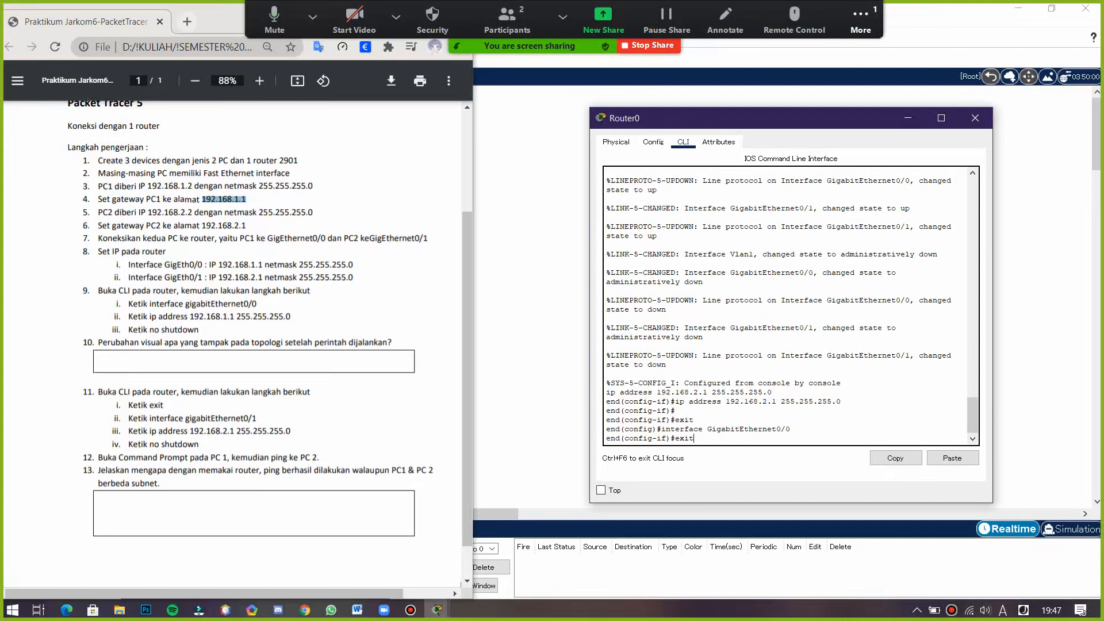
key(Return)
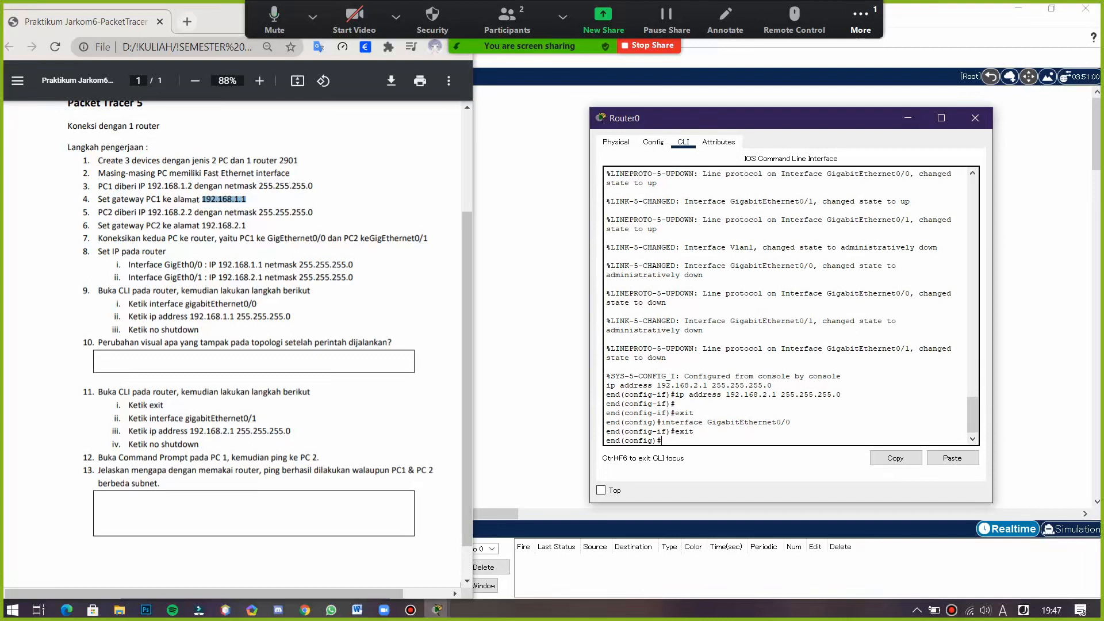
- Enter GigabitEthernet0/0's interface configuration and assign ip address 192.168.1.1 255.255.255.0
text(interface gigabit)
key(BackSpace)
text(GigabitEthernet0/0)
key(Return)
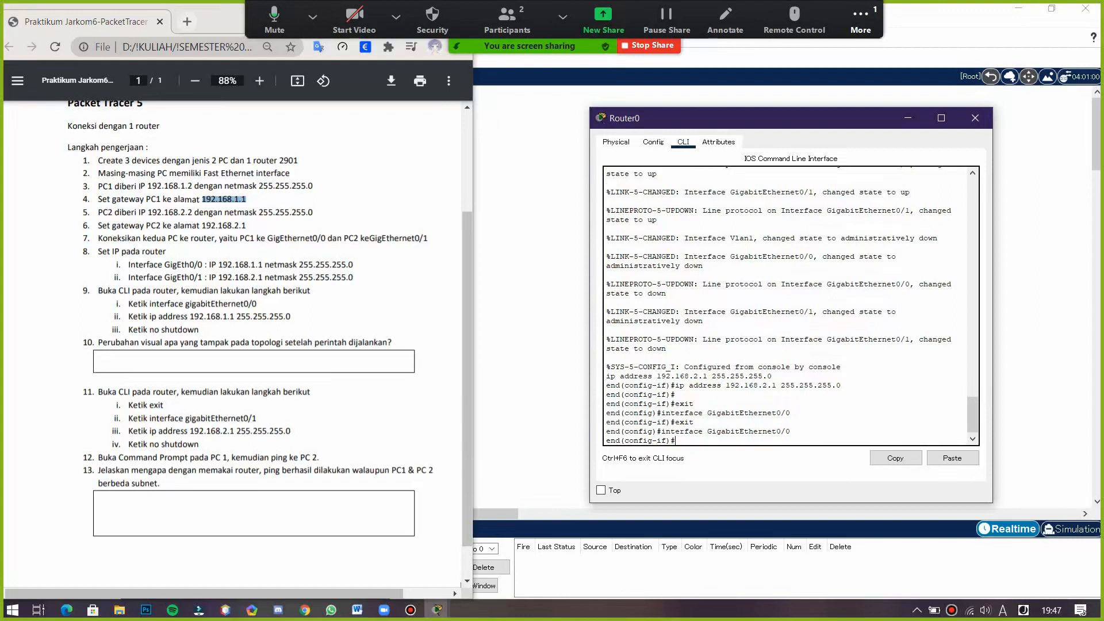
text(19)
key(BackSpace)
text(ip address 192.168.1.1 255.55)
key(BackSpace)
key(BackSpace)
key(BackSpace)
key(BackSpace)
key(BackSpace)
text(255.255.255.)
key(BackSpace)
key(BackSpace)
text(.0)
key(Return)
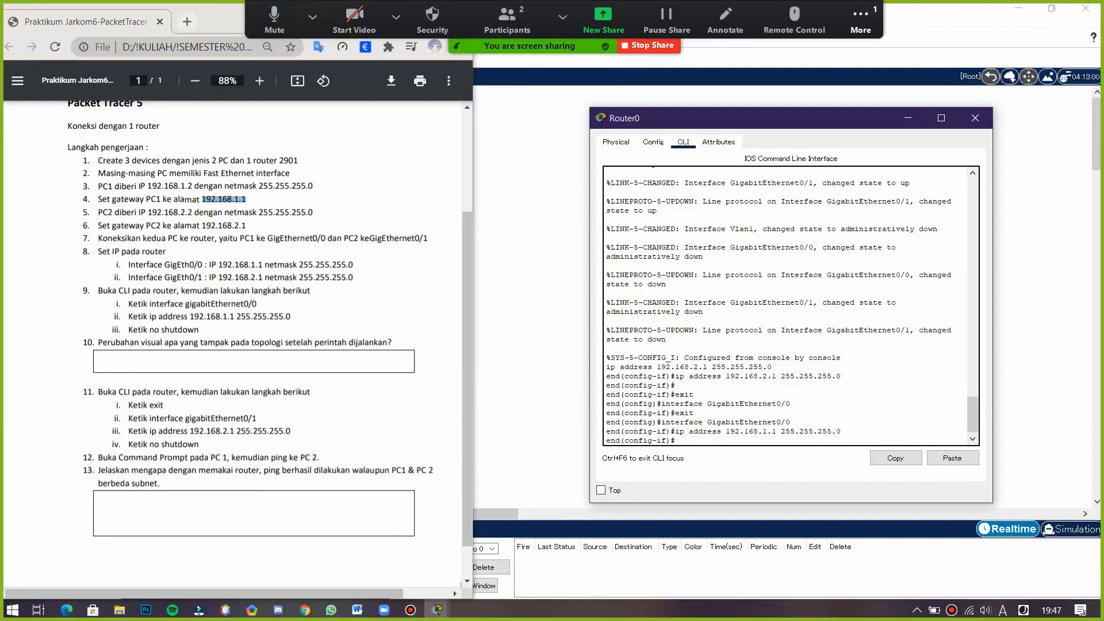
- Enable GigabitEthernet0/0 with no shutdown and close the router window
text(no shutdown)
key(Return)
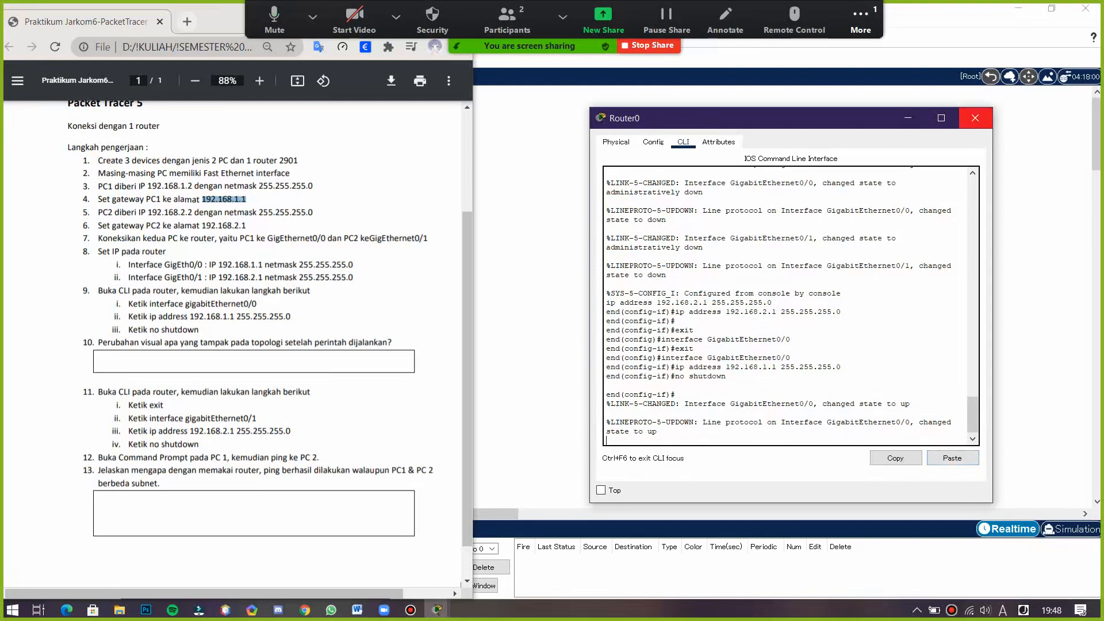
click(975, 118)
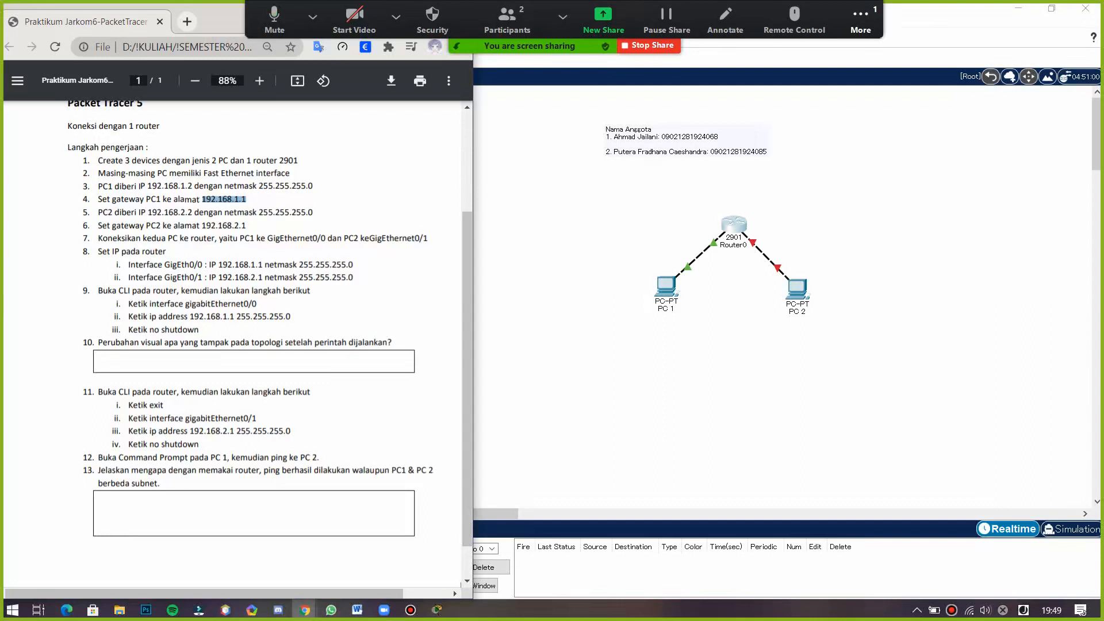
- Reopen Router0's command line beside the instructions and exit interface configuration mode
click(731, 228)
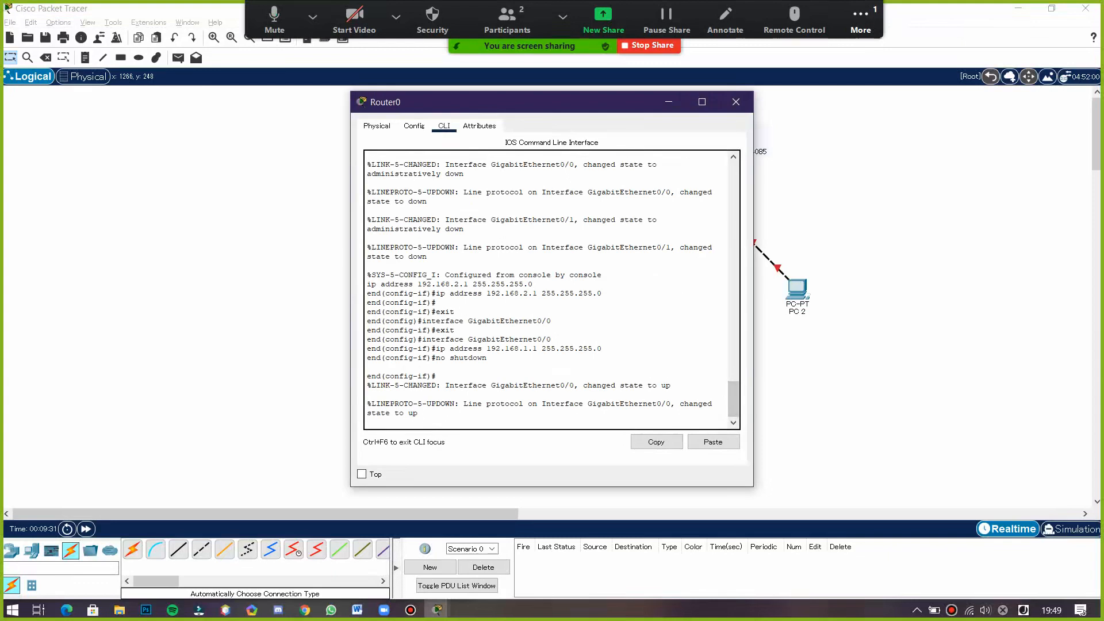
drag(575, 104, 693, 124)
key(alt+Tab)
key(alt+Tab)
key(alt+Tab)
key(alt+Tab)
key(alt+Tab)
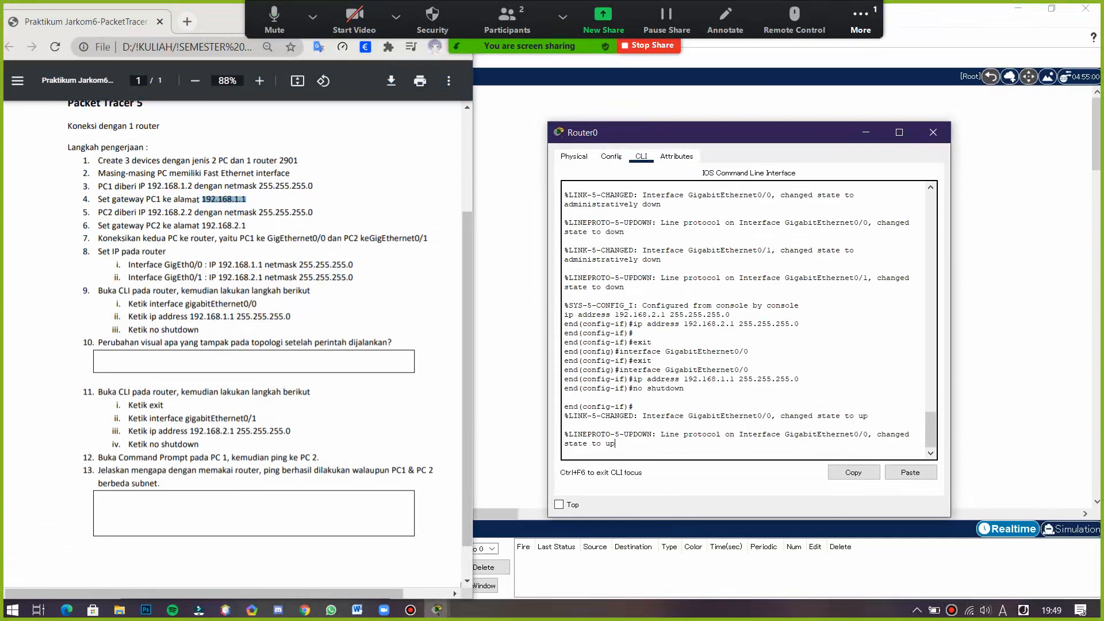
text(exit)
key(Return)
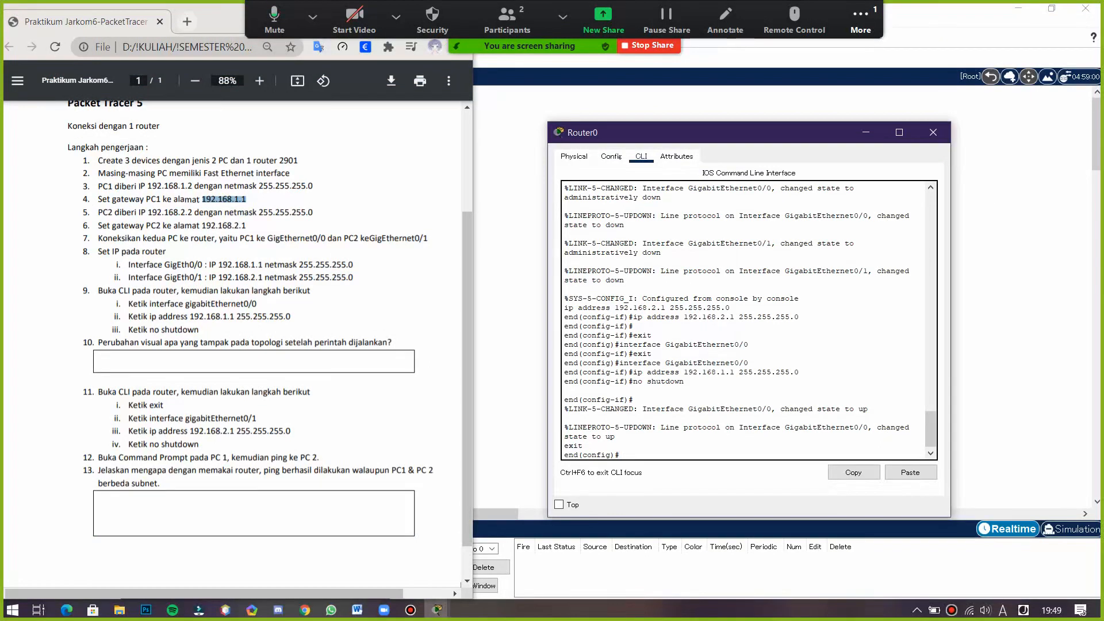
- Enter GigabitEthernet0/1's interface configuration and assign ip address 192.168.2.1 255.255.255.0
text(interface GigabitEthernet 0/1)
key(Return)
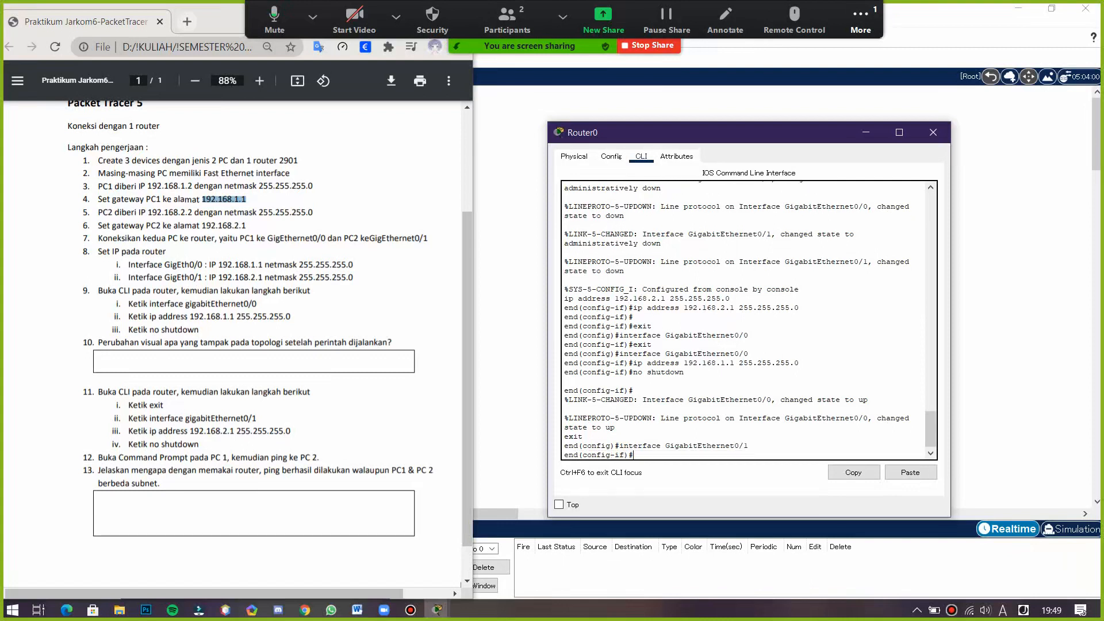
text(ip address 192.168.2.1 255.255.255.0)
key(Return)
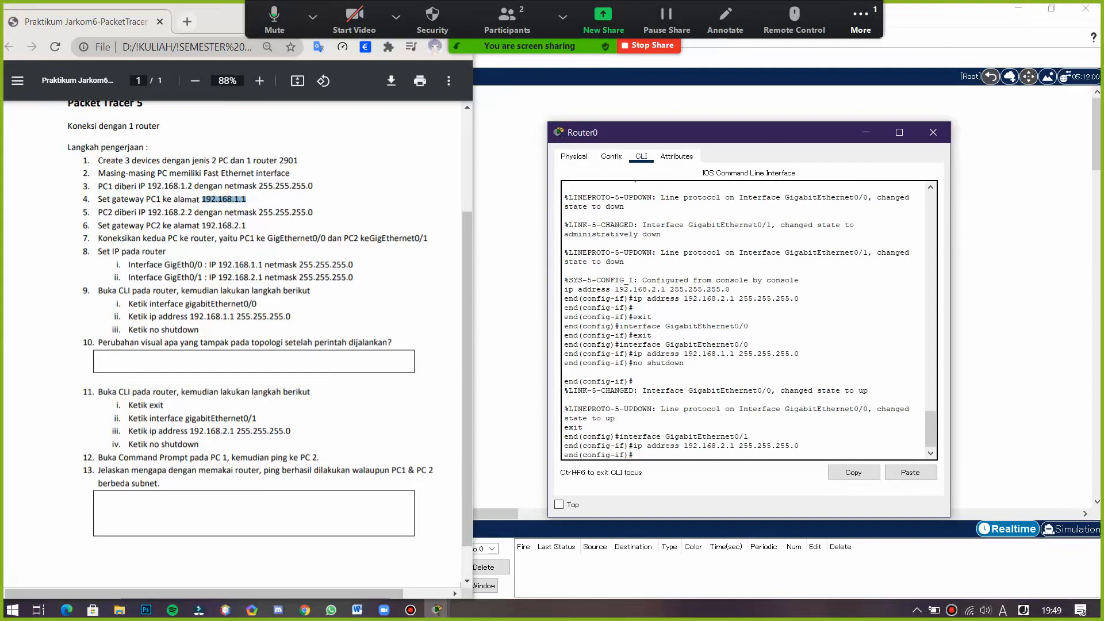
- Enable GigabitEthernet0/1 with no shutdown and close the router window
text(no shutdown)
key(Return)
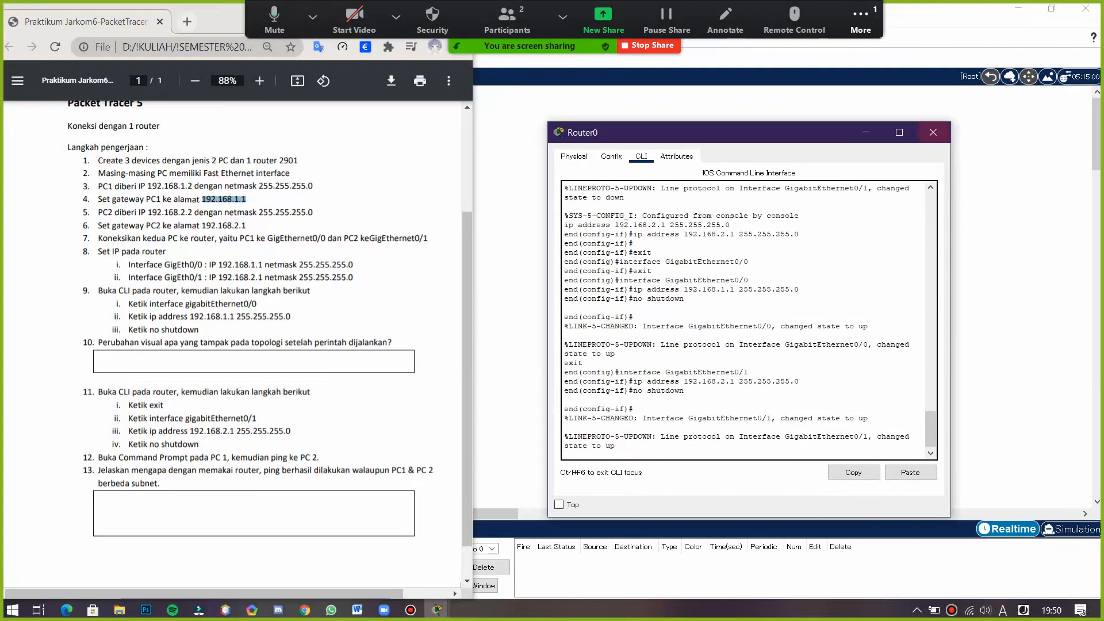
click(933, 132)
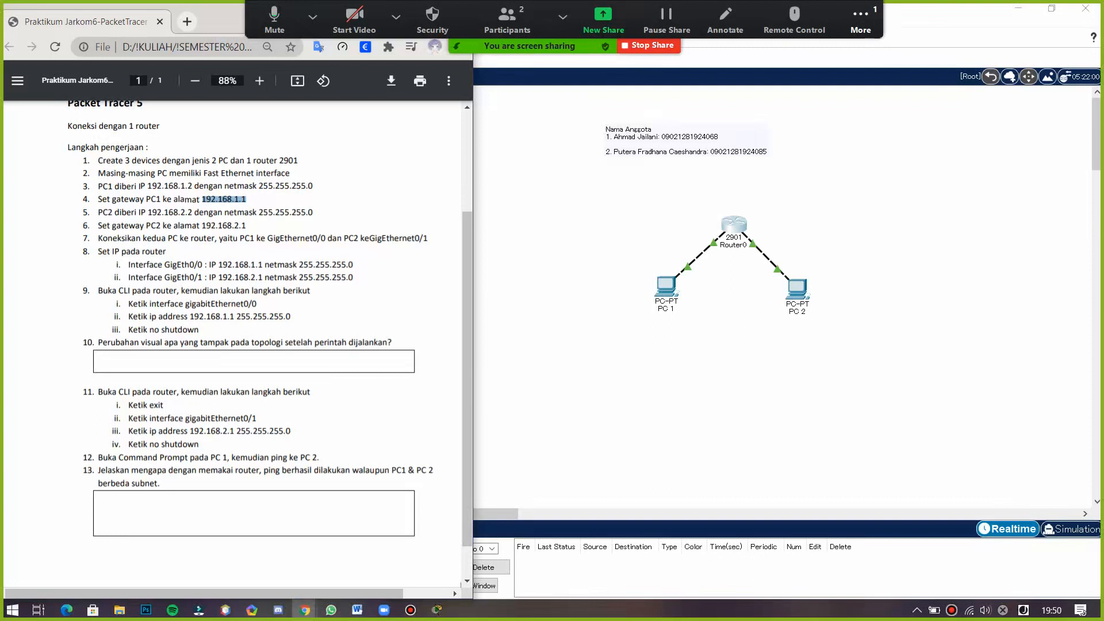
- Open PC 1's Command Prompt and ping PC 2 at 192.168.2.2
click(672, 287)
drag(592, 105, 762, 113)
key(alt+Tab)
key(alt+Tab)
key(alt+Tab)
key(alt+Tab)
key(alt+Tab)
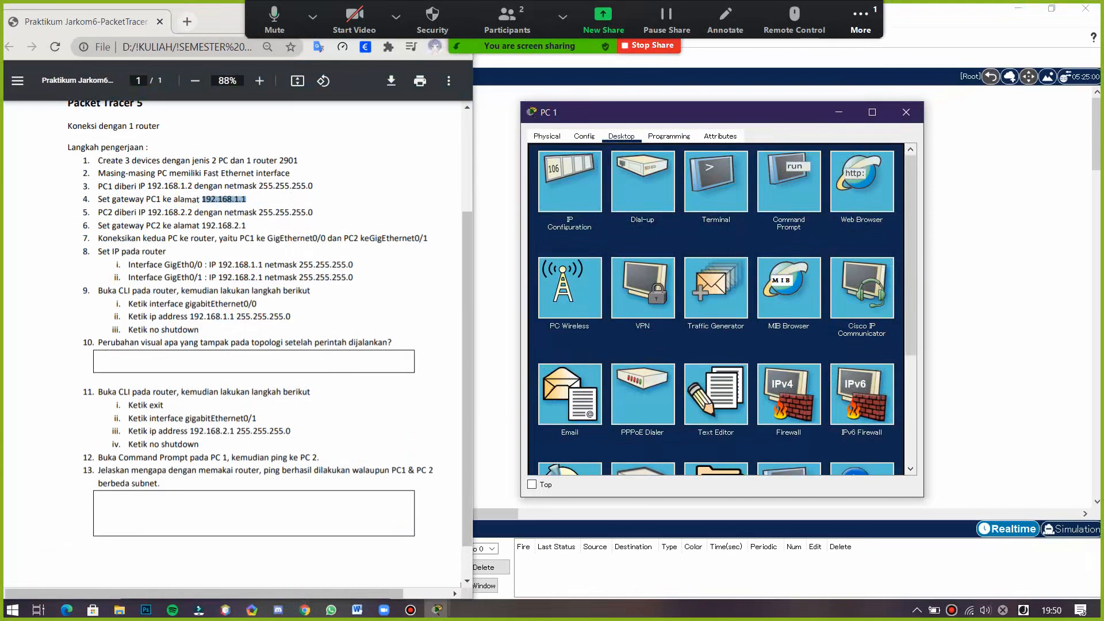
click(789, 181)
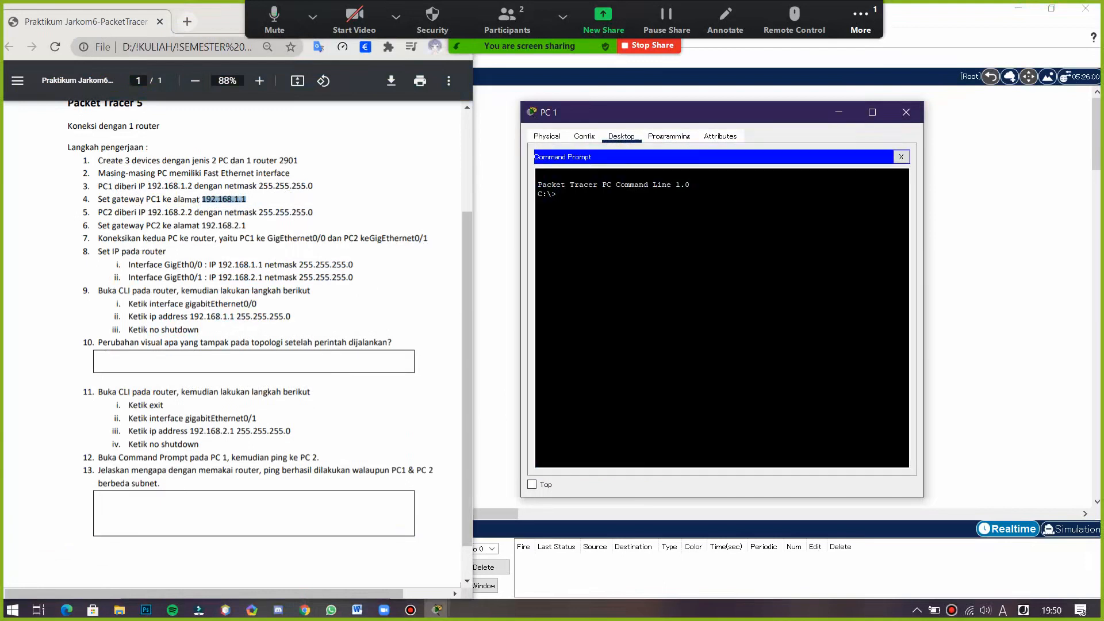
text(ping 192.168.2.2)
key(Return)
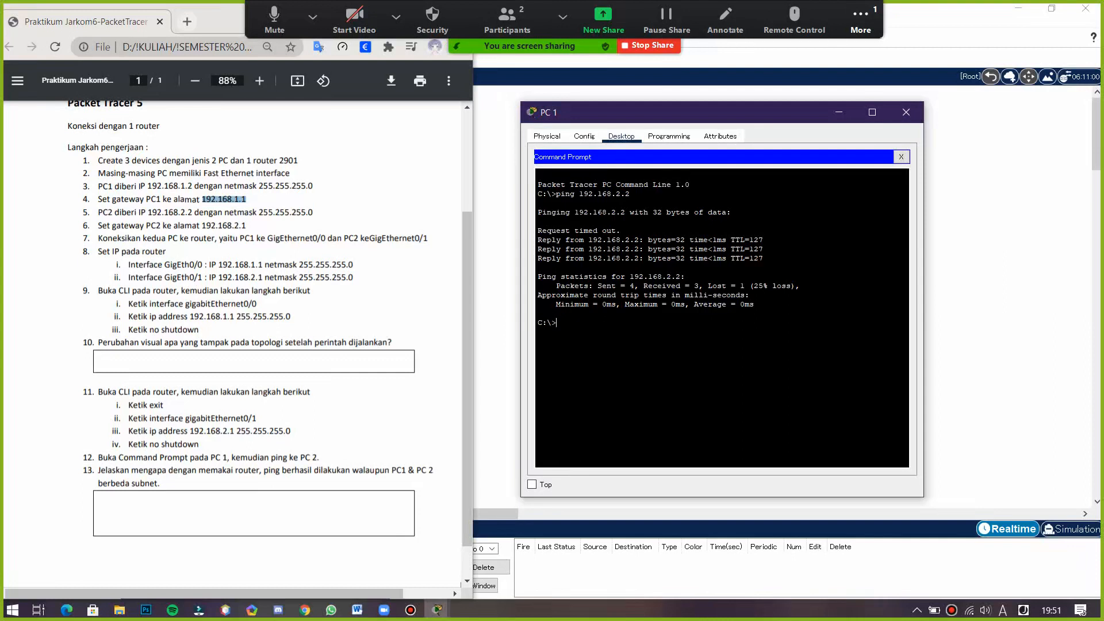
- Ping 192.168.2.2 again from PC 1's Command Prompt
scroll(238, 344, down, 1)
scroll(238, 344, up, 2)
scroll(238, 344, down, 2)
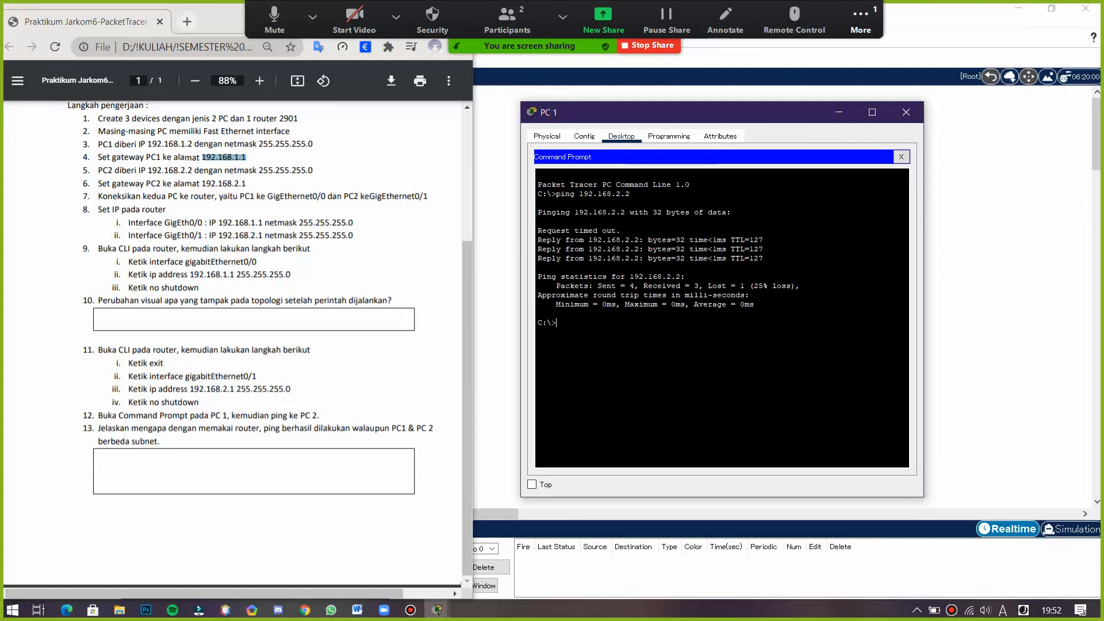
drag(689, 112, 361, 143)
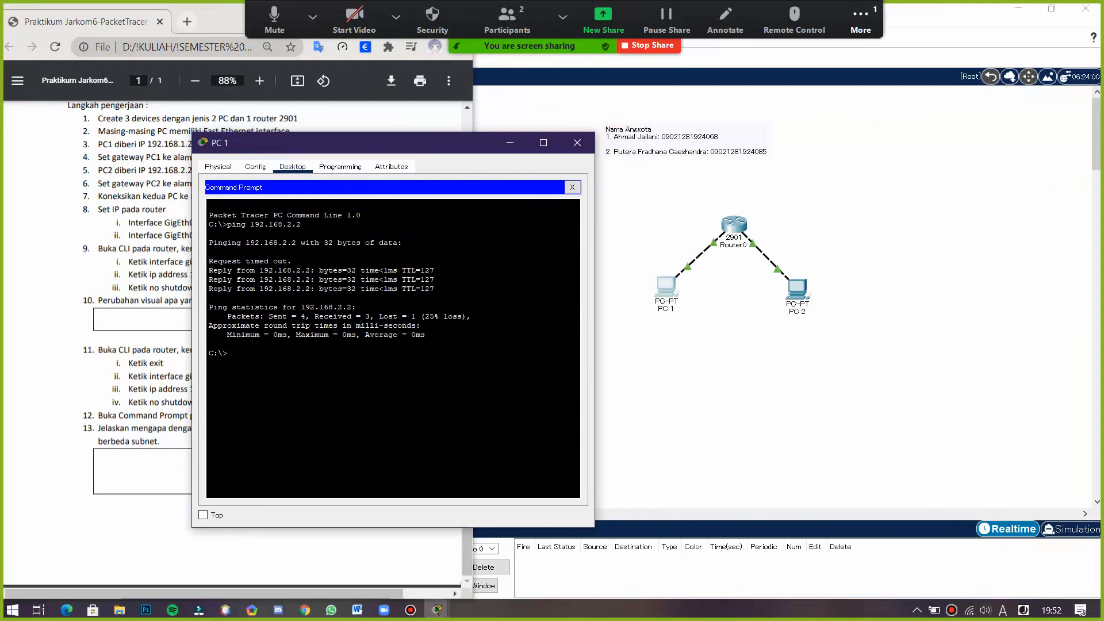
drag(360, 143, 393, 152)
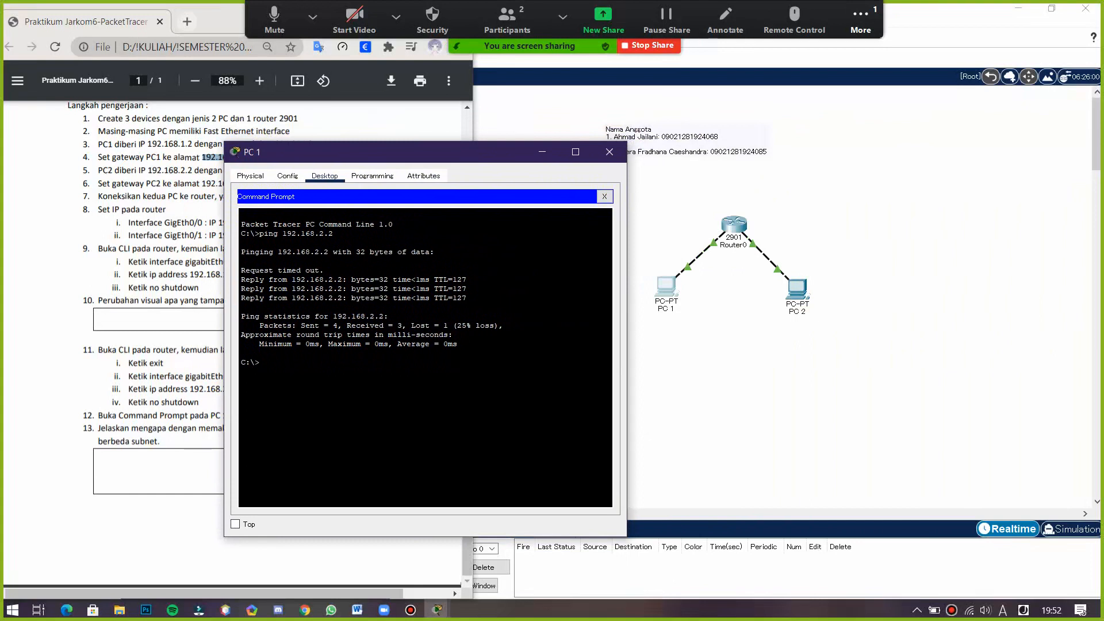
mouse_move(241, 270)
mouse_down()
mouse_move(324, 271)
mouse_move(241, 270)
mouse_move(386, 298)
mouse_move(466, 298)
mouse_move(241, 280)
mouse_move(407, 279)
mouse_move(311, 289)
mouse_move(403, 279)
mouse_move(241, 280)
mouse_move(445, 297)
mouse_move(241, 298)
mouse_move(266, 279)
mouse_move(464, 279)
mouse_move(241, 279)
mouse_up()
mouse_move(291, 289)
mouse_down()
mouse_move(348, 289)
mouse_move(291, 288)
mouse_up()
mouse_move(241, 280)
mouse_down()
mouse_move(468, 280)
mouse_move(241, 279)
mouse_up()
mouse_move(241, 279)
mouse_down()
mouse_move(467, 298)
mouse_move(245, 280)
mouse_move(322, 271)
mouse_move(241, 270)
mouse_up()
drag(380, 152, 603, 149)
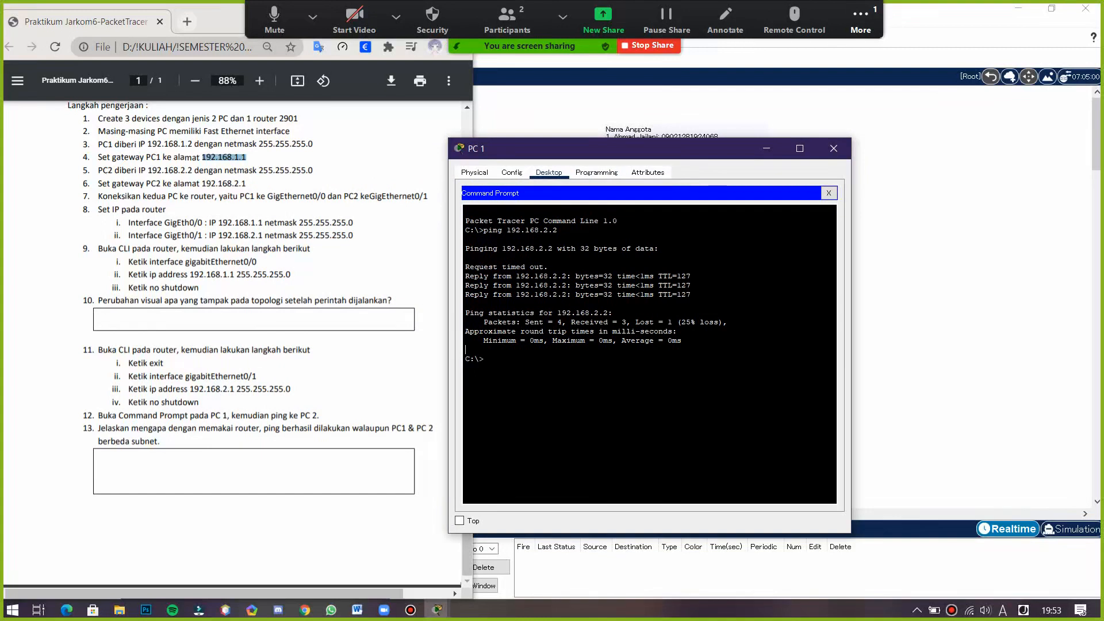
text(ing 192.168.2.2)
key(Return)
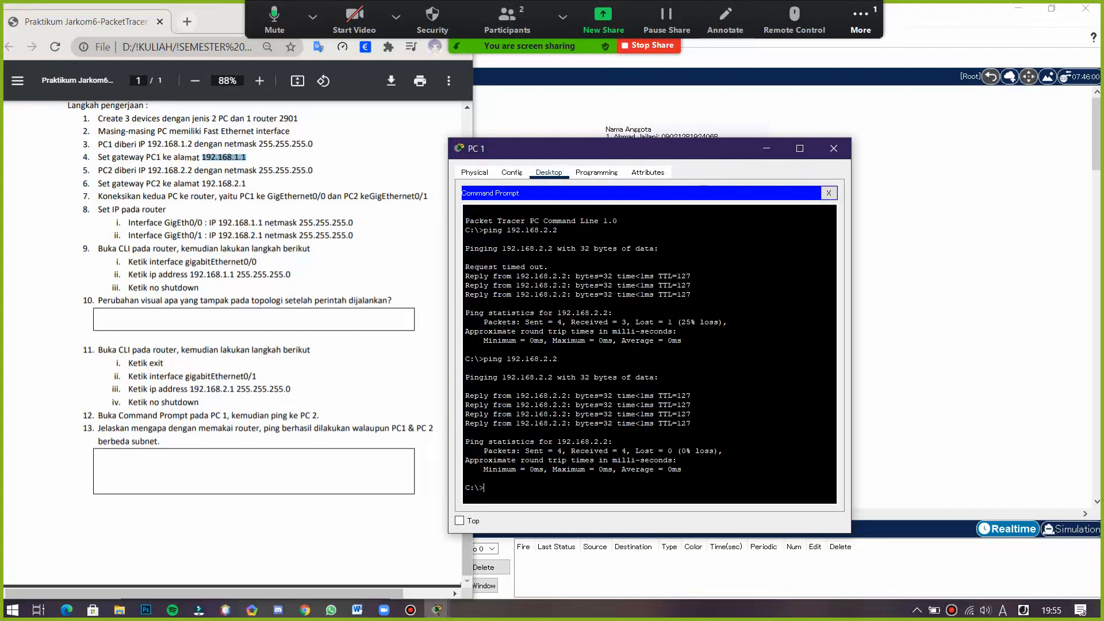
- Review the ping results against the instructions and close PC 1's window
scroll(247, 345, up, 3)
scroll(247, 345, down, 1)
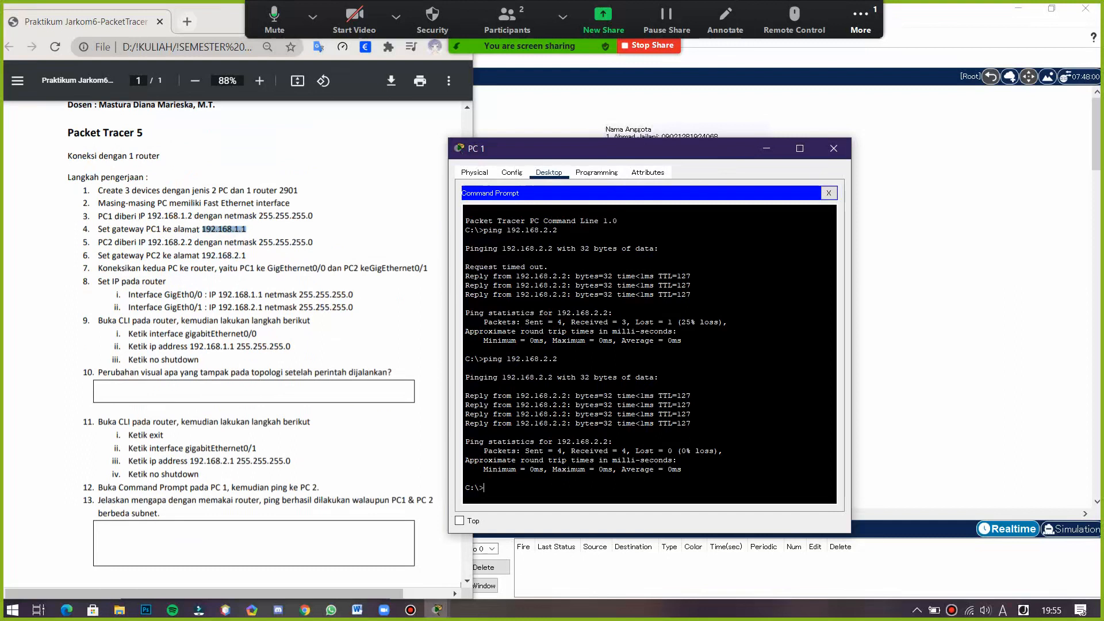
drag(575, 148, 326, 129)
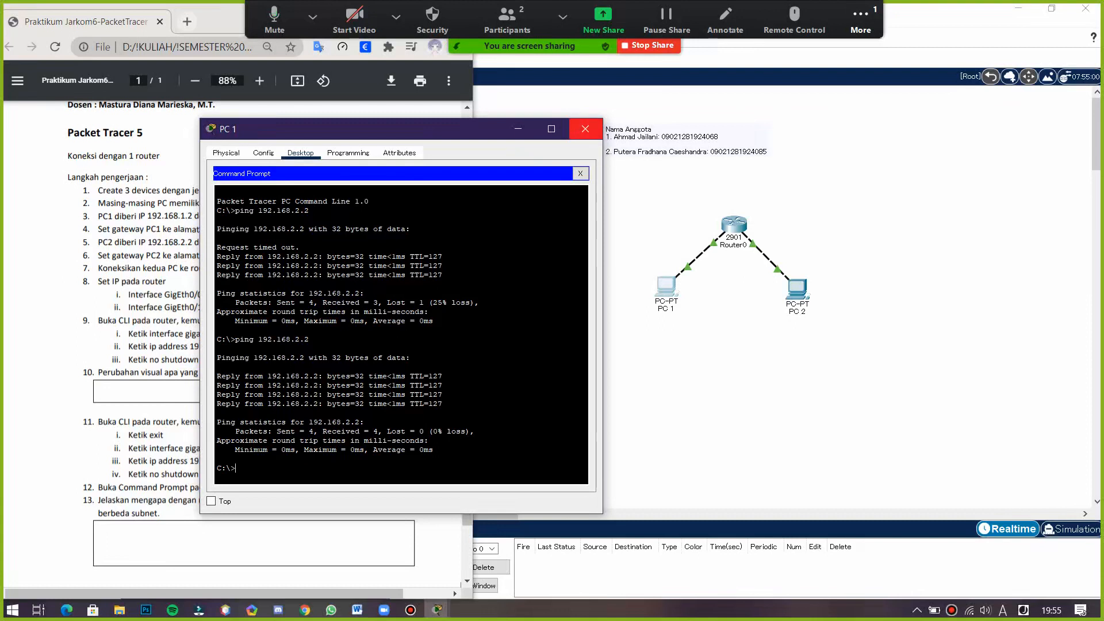
drag(448, 130, 482, 114)
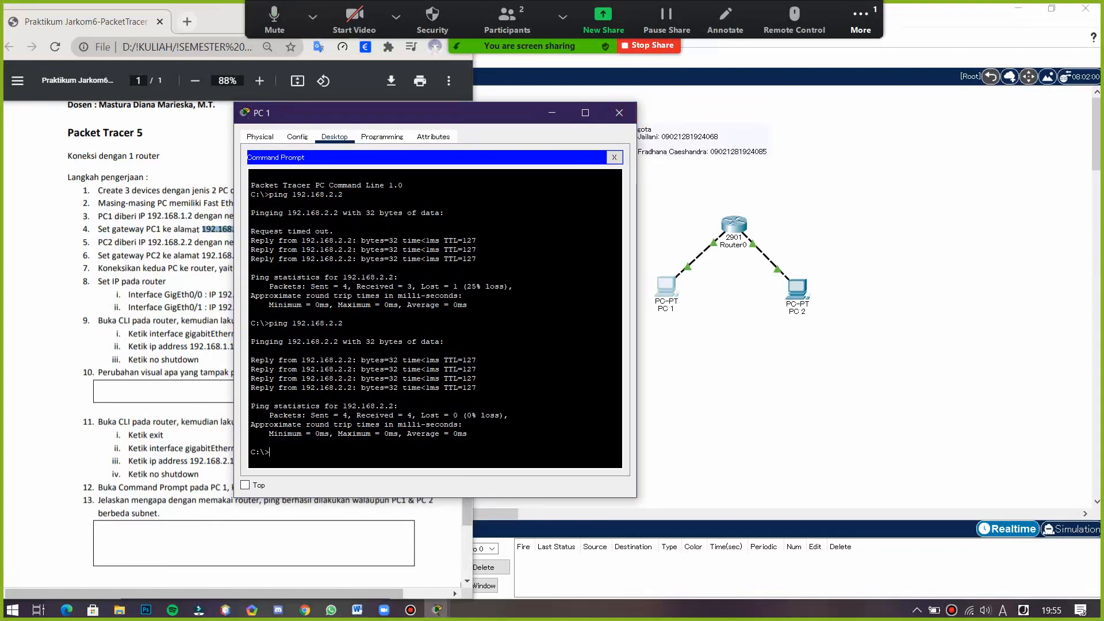
click(619, 112)
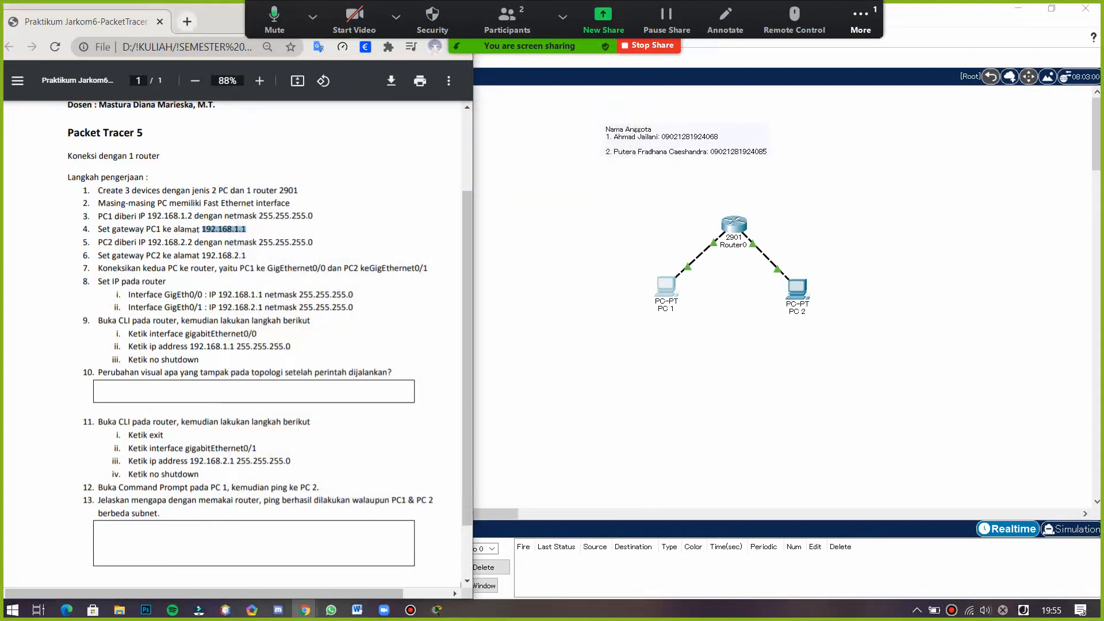